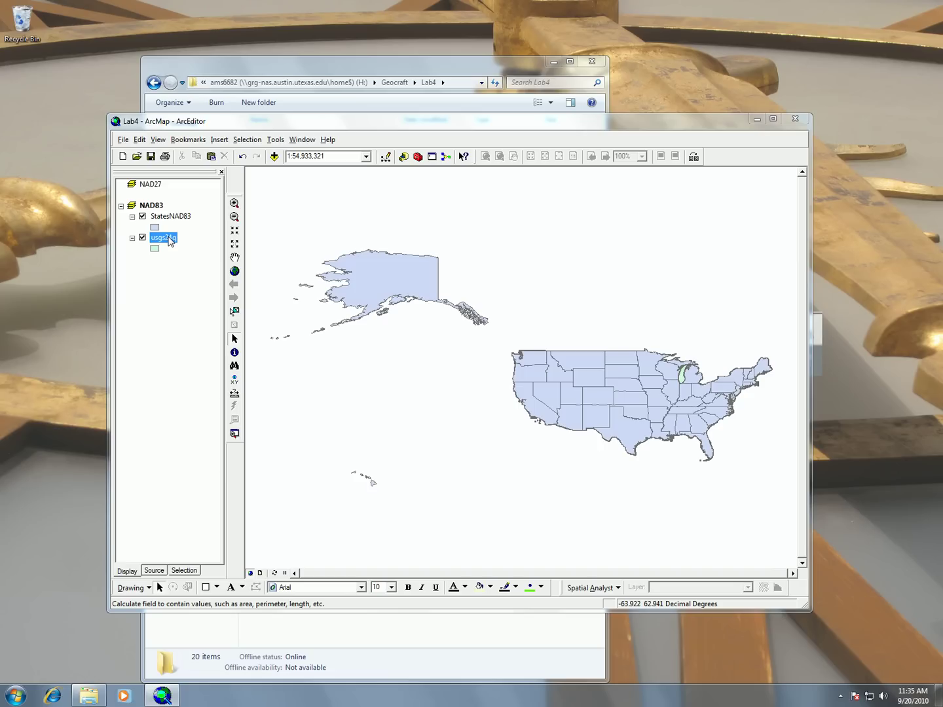
Open the usgs24q layer's attribute table to inspect it, then close it
click(167, 242)
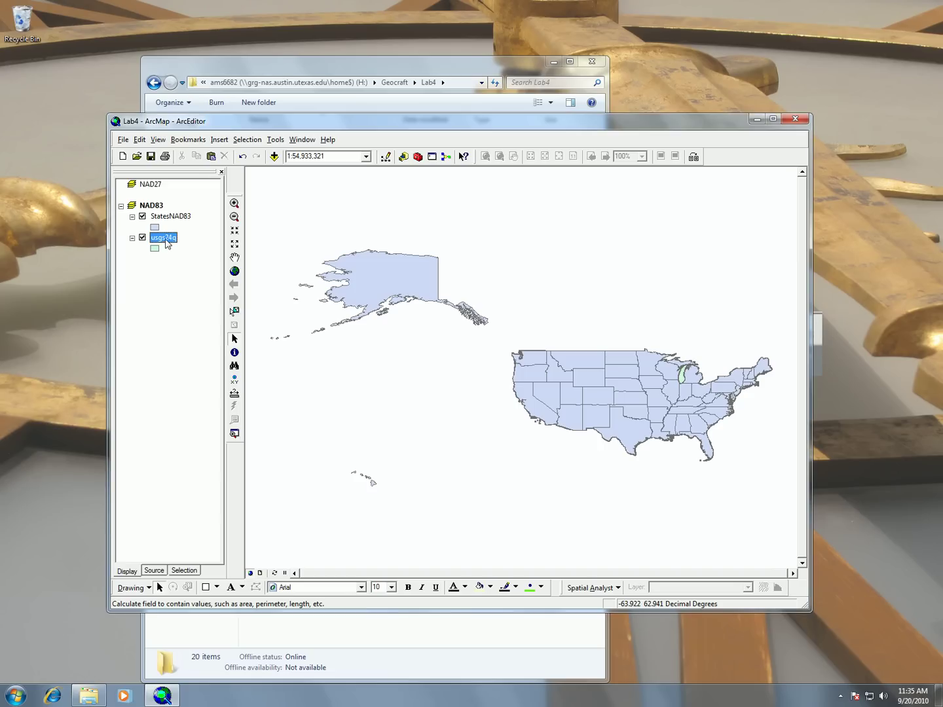
click(174, 244)
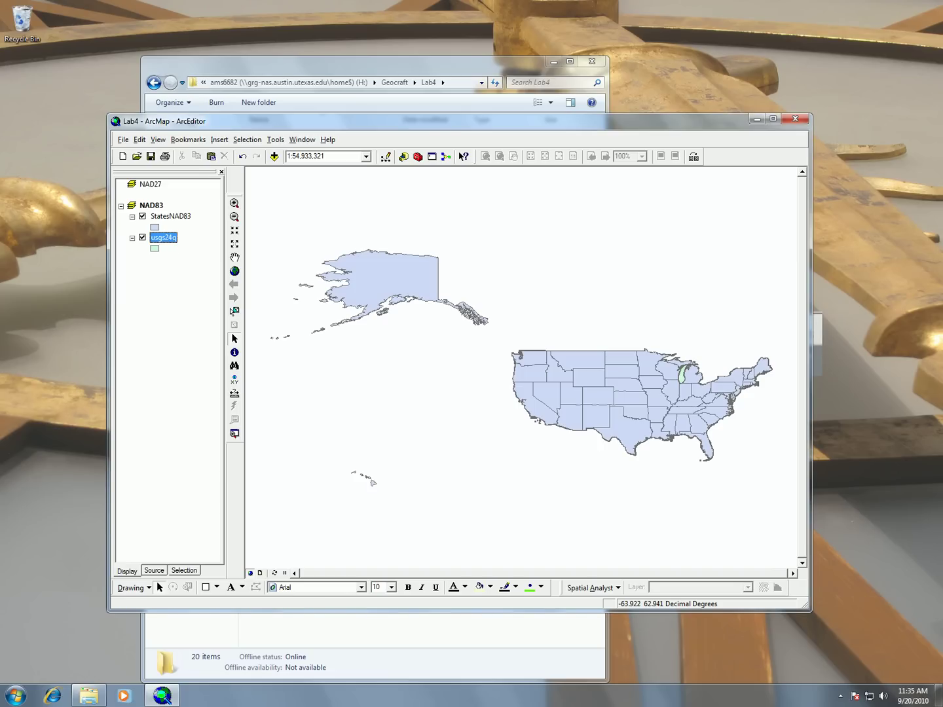
click(361, 237)
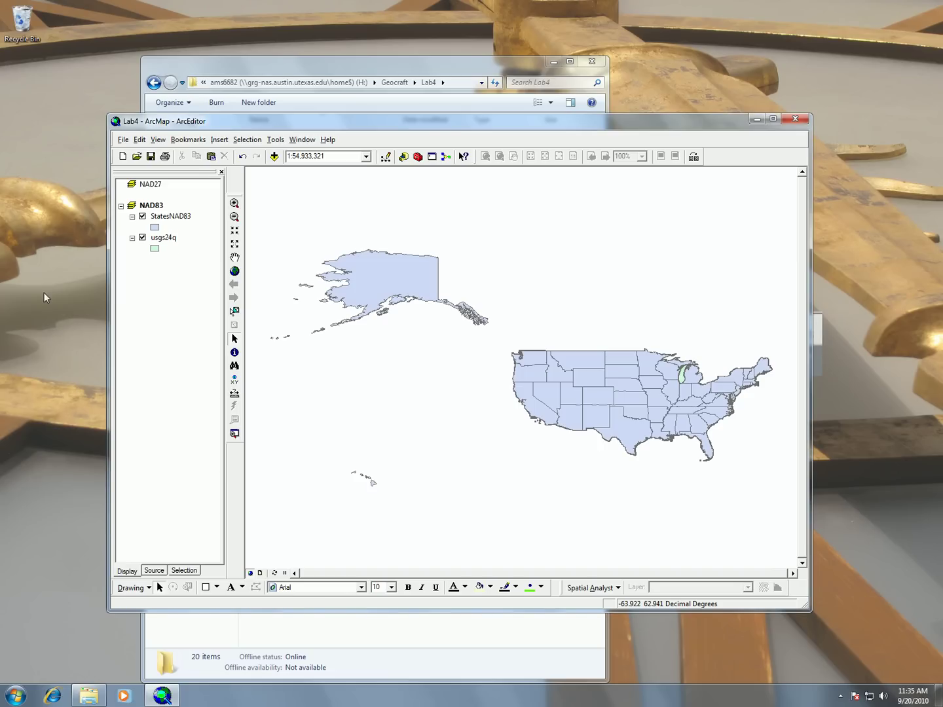
right_click(168, 240)
click(215, 275)
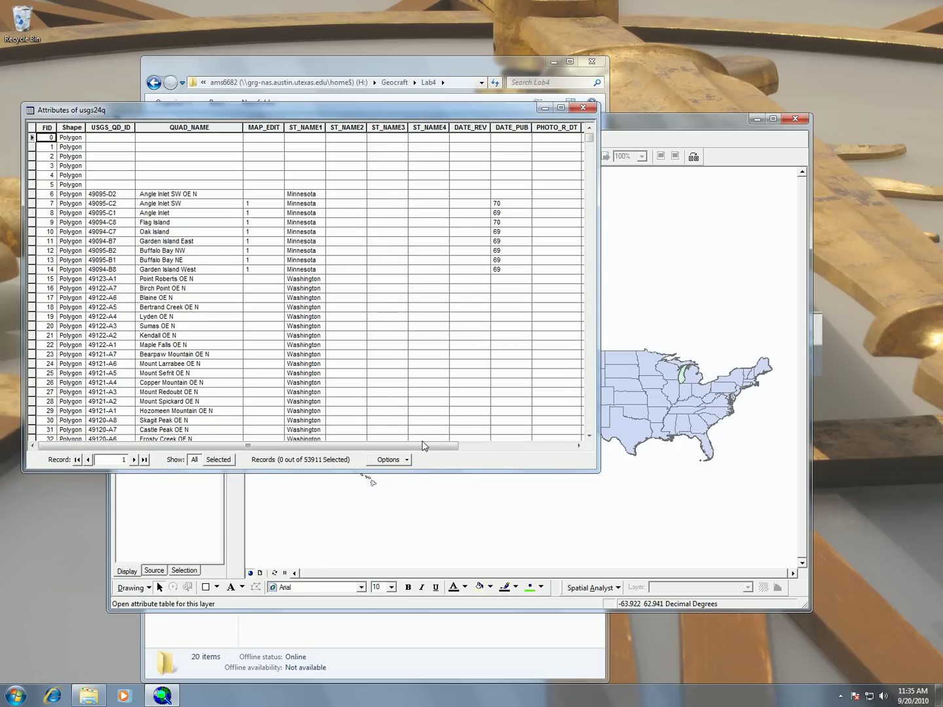
drag(422, 444, 481, 443)
click(481, 443)
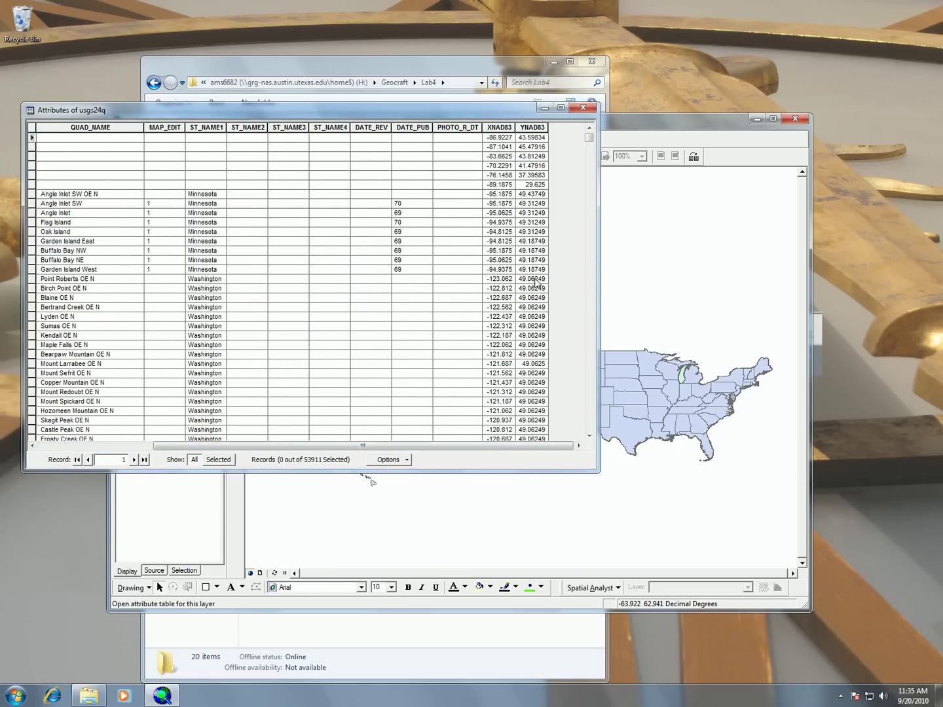
click(582, 107)
Check usgs24q's coordinate system and datum in Layer Properties, then show ArcToolbox
right_click(165, 239)
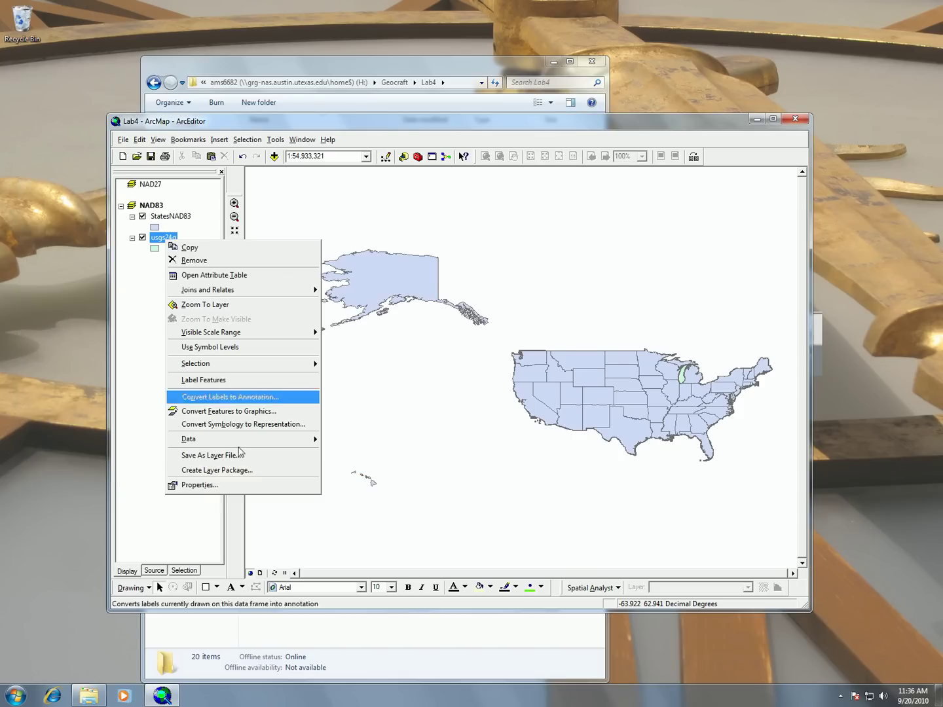
click(236, 486)
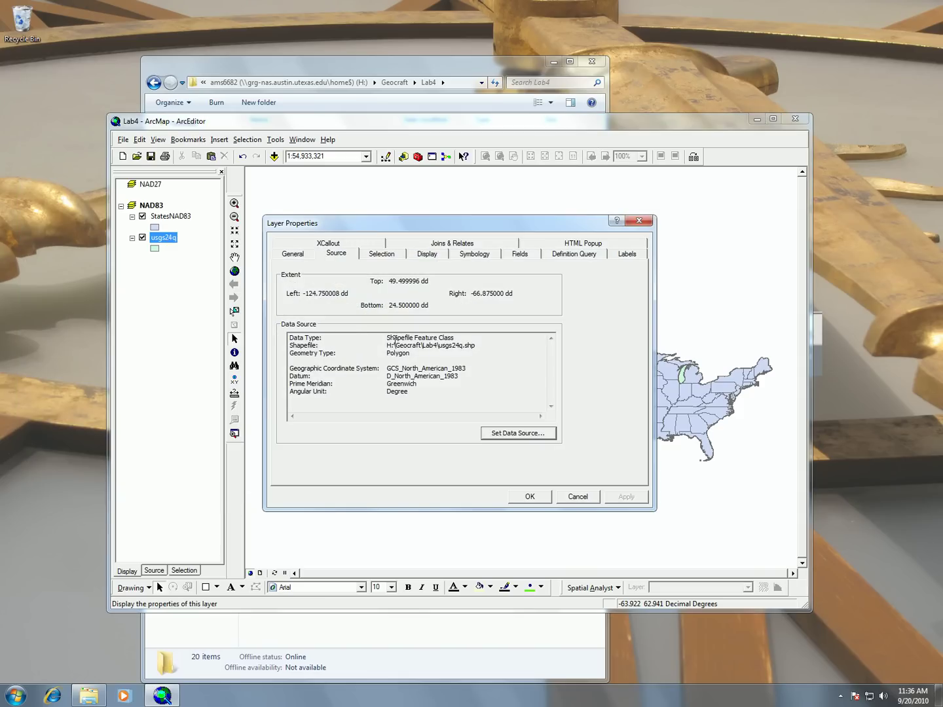
drag(374, 365, 469, 370)
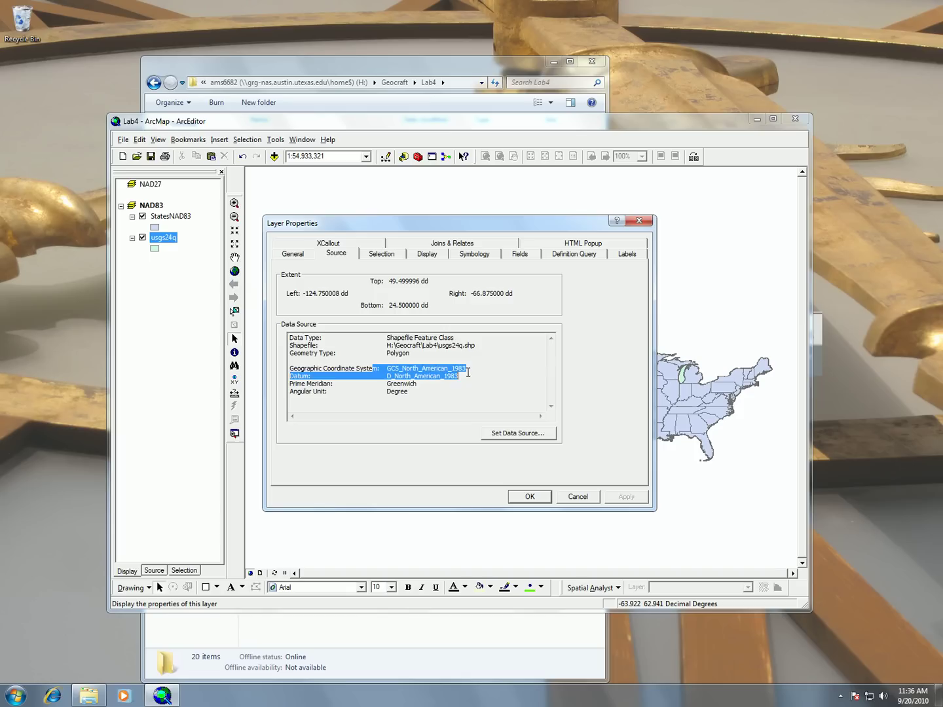
click(480, 371)
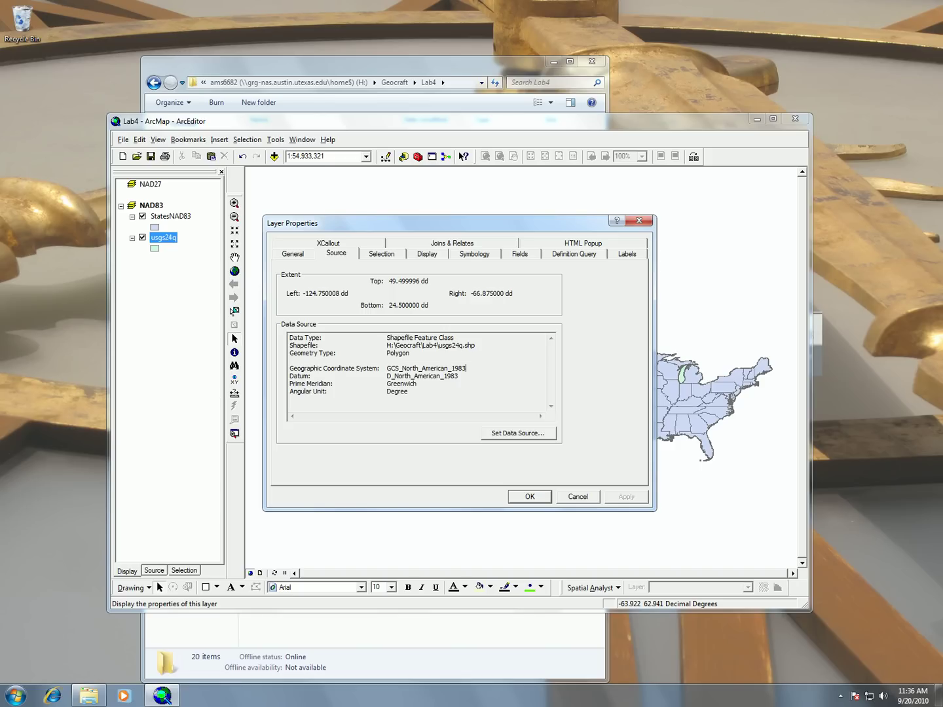
click(541, 498)
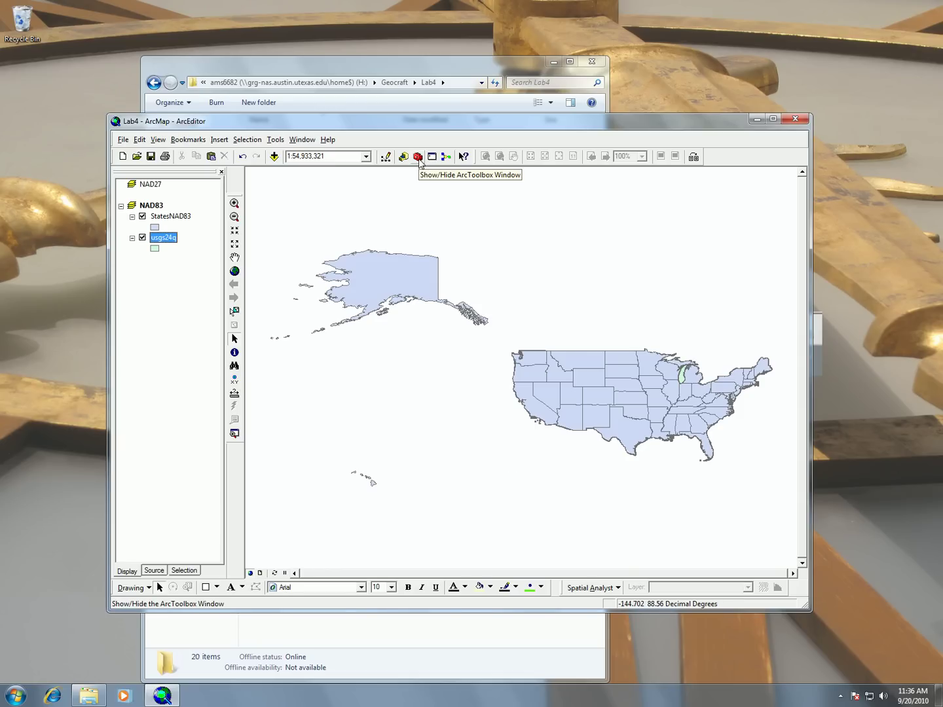
click(417, 157)
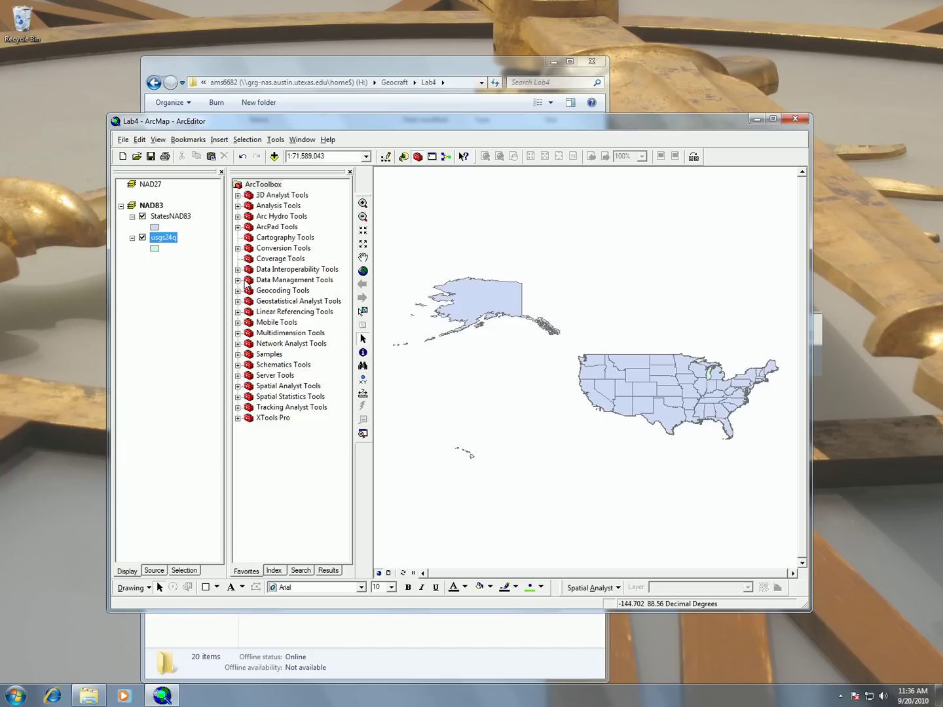
Expand Data Management > Projections and Transformations > Feature, widen the pane, and select Project
click(239, 280)
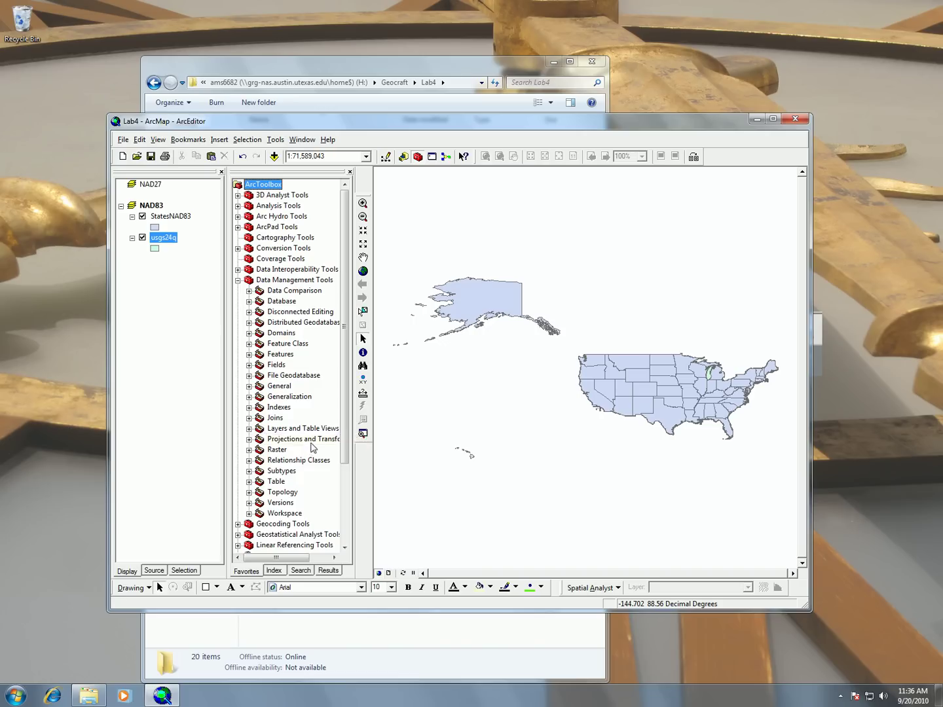
click(249, 439)
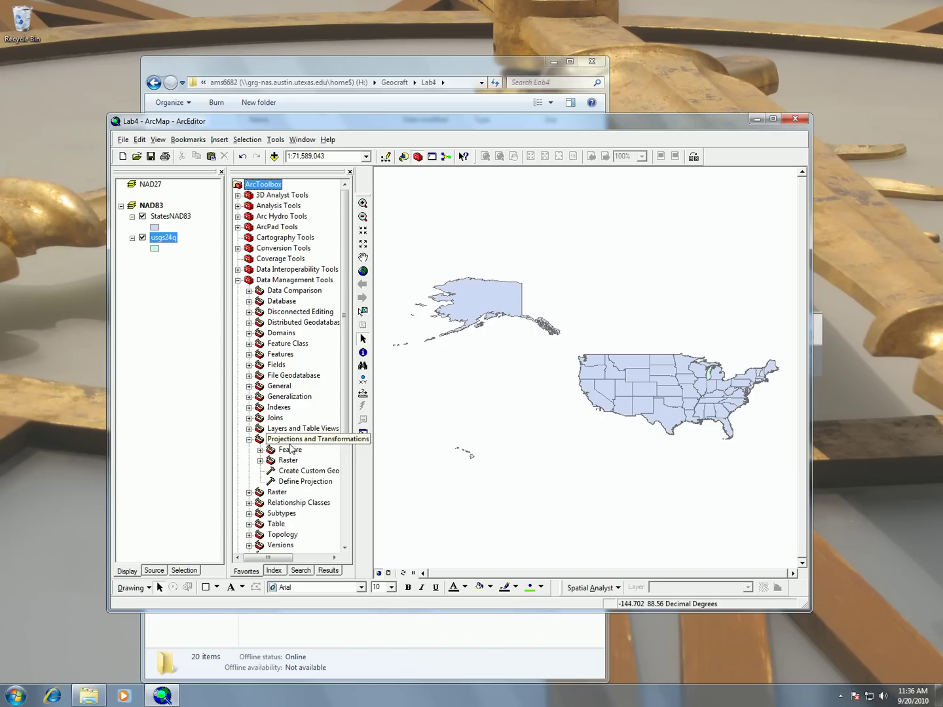
drag(356, 475, 409, 478)
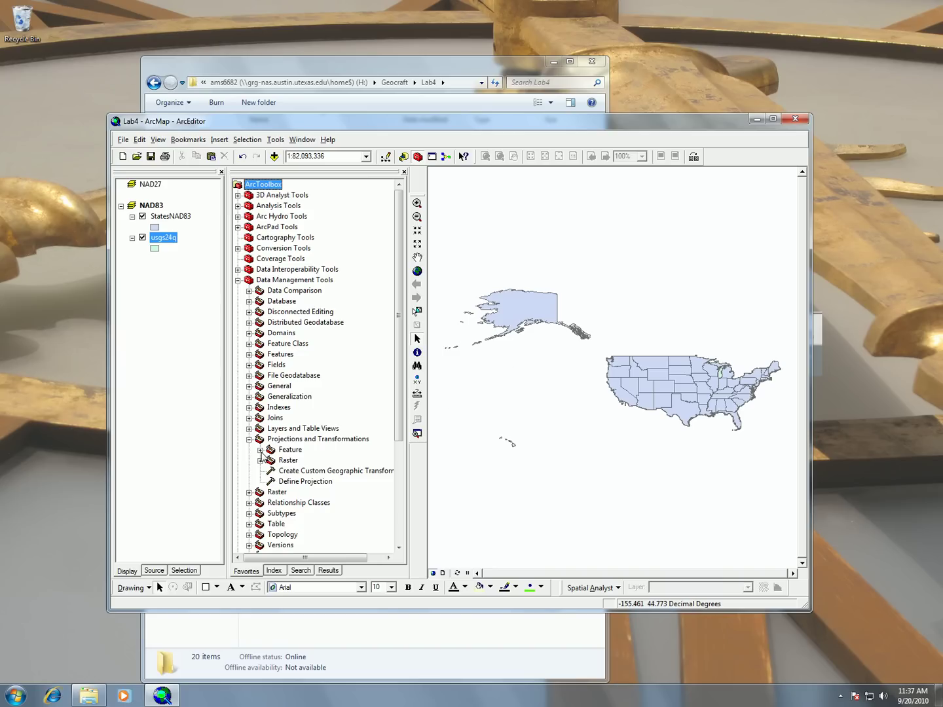
click(260, 451)
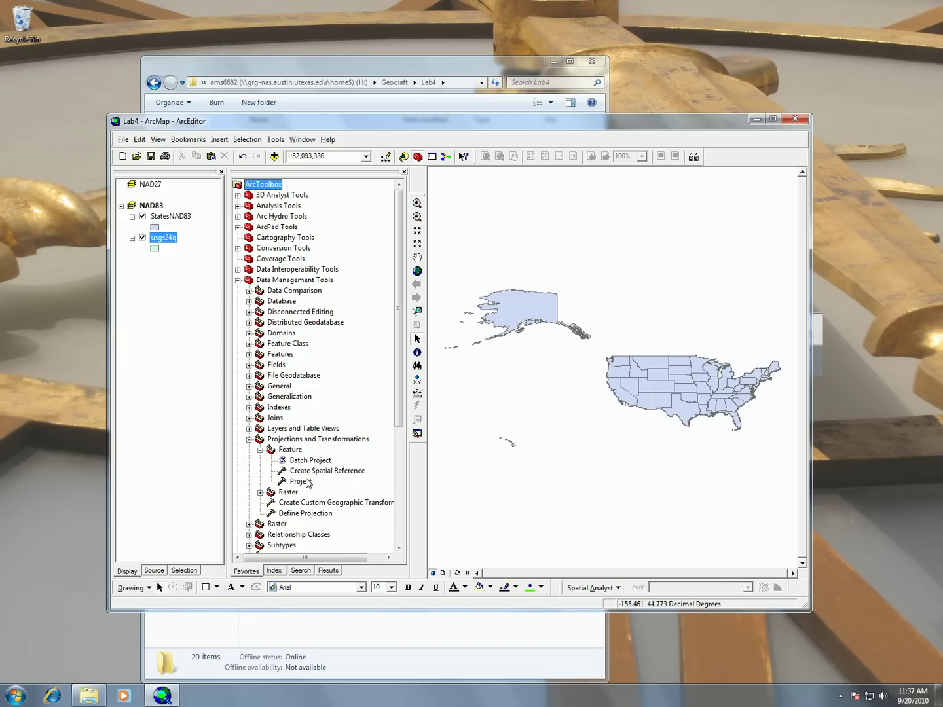
click(302, 483)
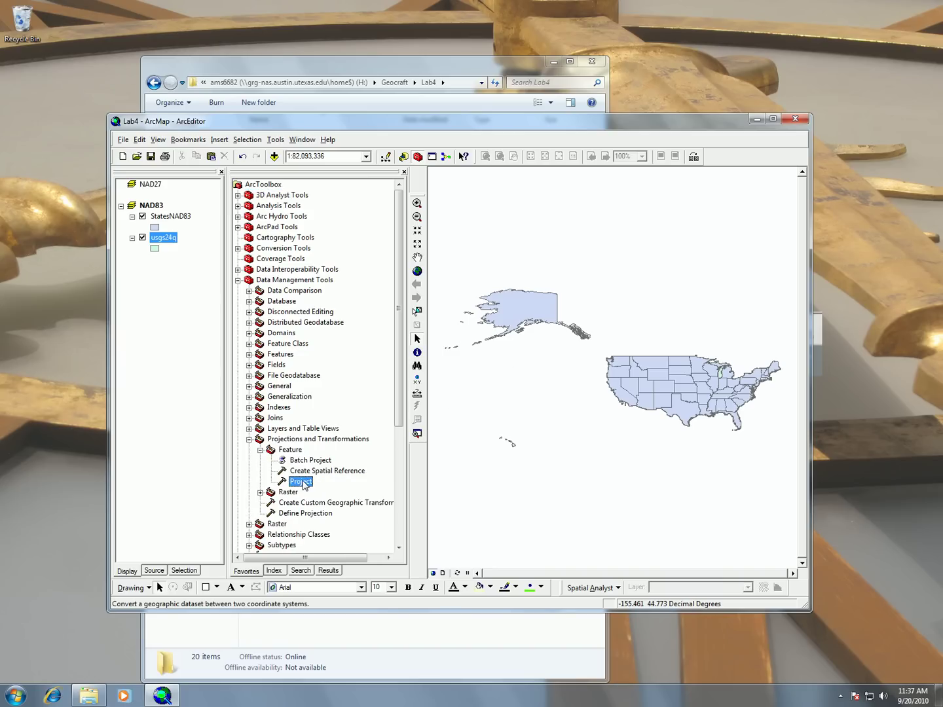
click(320, 515)
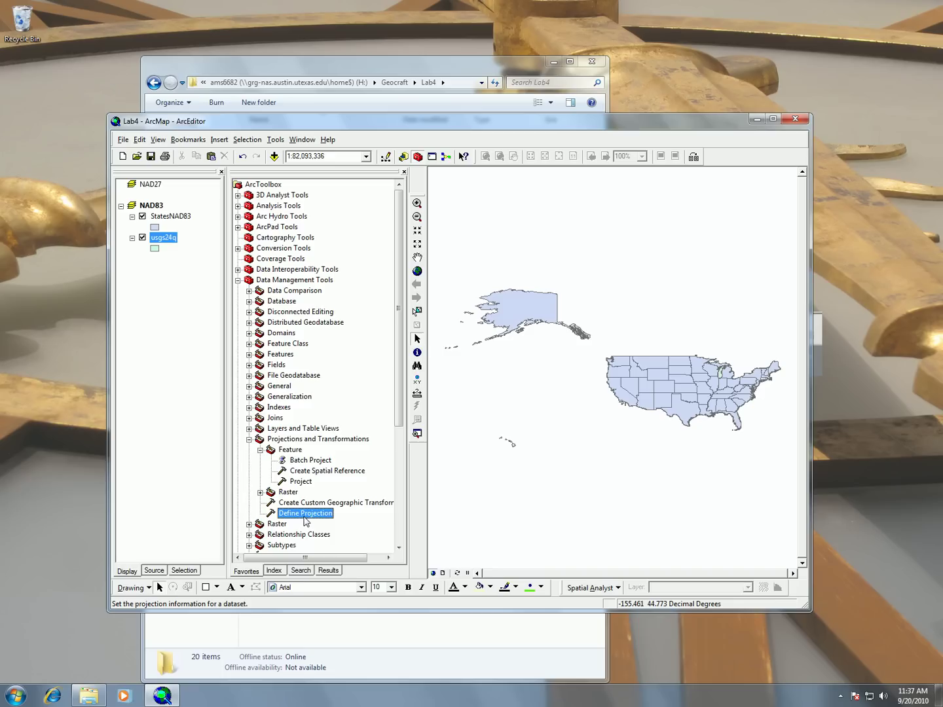
click(301, 482)
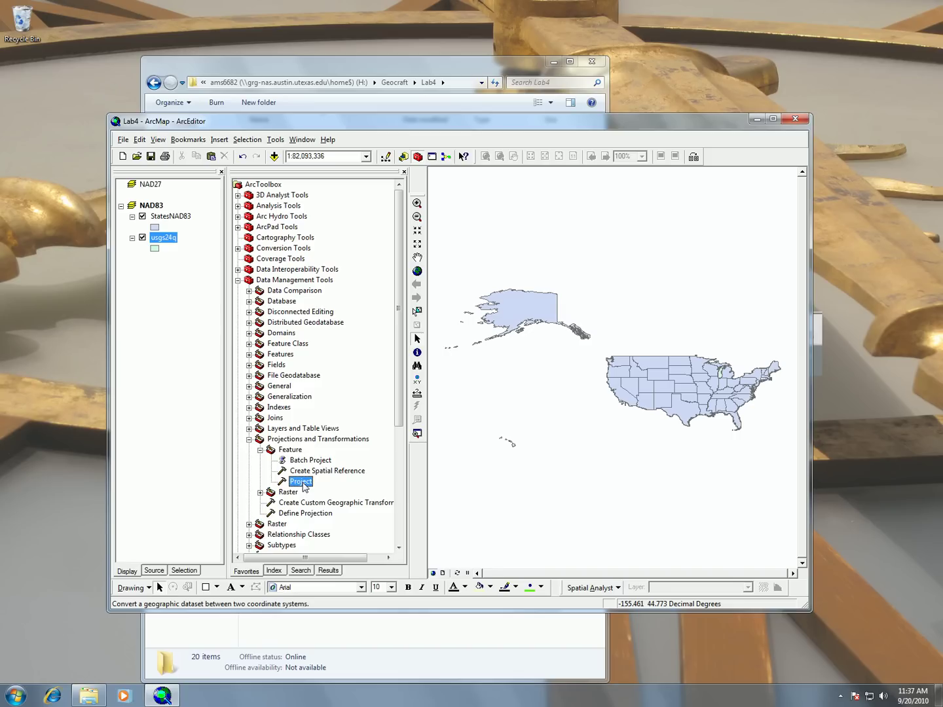
Launch the Project tool and move its dialog to uncover the table of contents
double_click(302, 483)
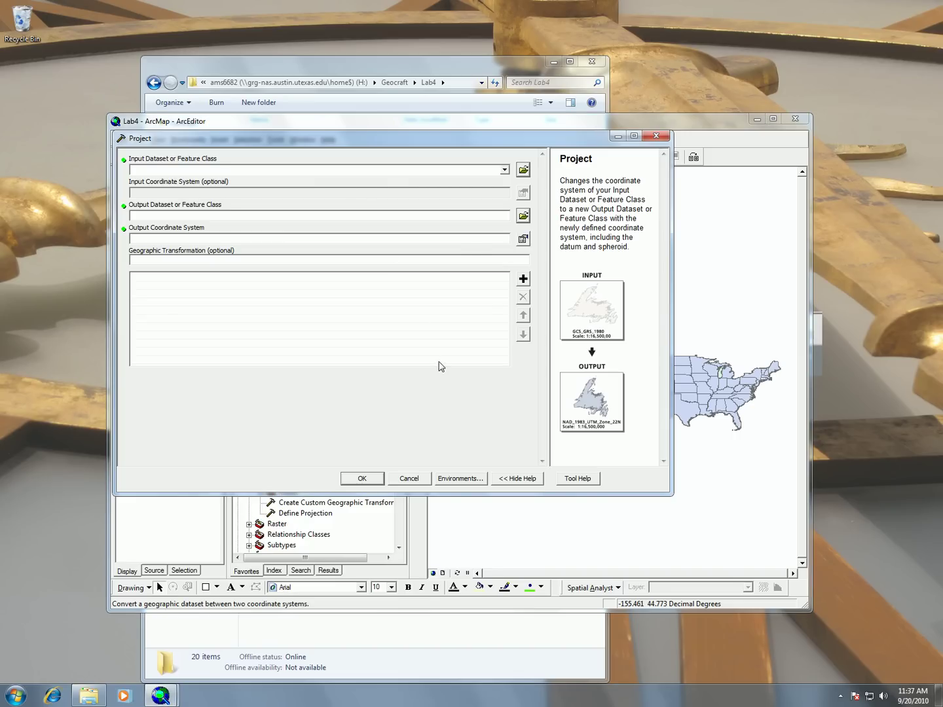
drag(458, 143, 625, 206)
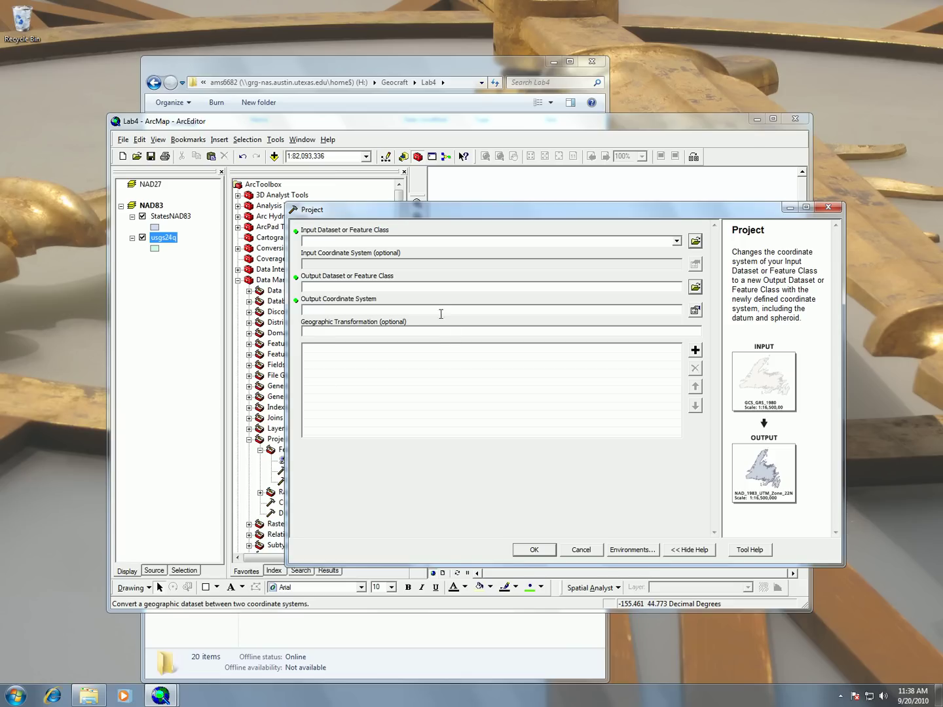
Show the Project (Data Management) help topic and scroll to its usage tips
click(764, 548)
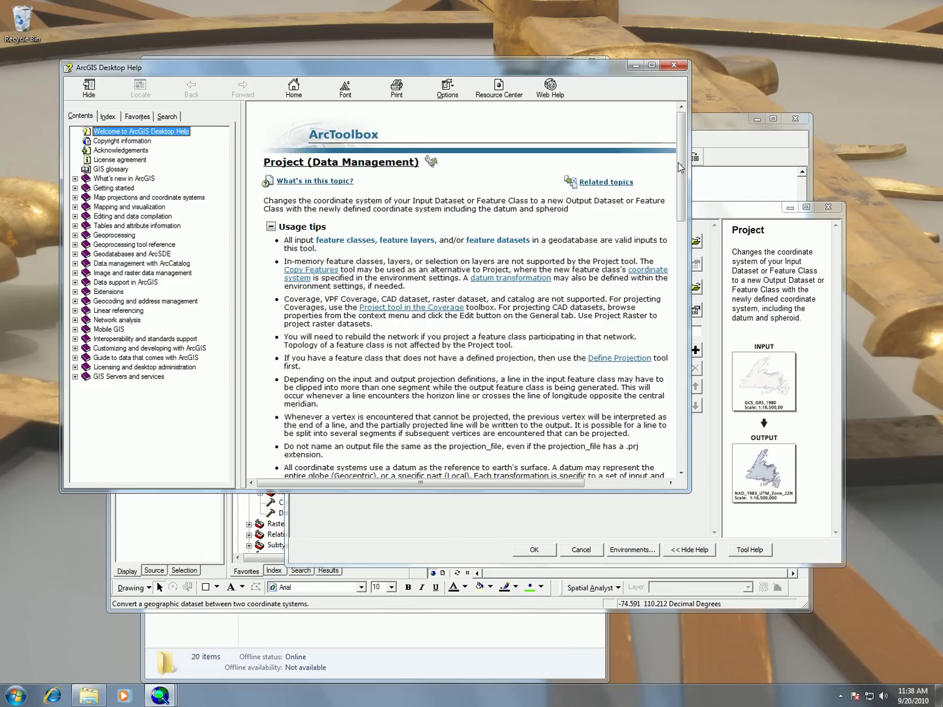
mouse_move(680, 168)
mouse_down()
mouse_move(673, 439)
mouse_move(675, 154)
mouse_up()
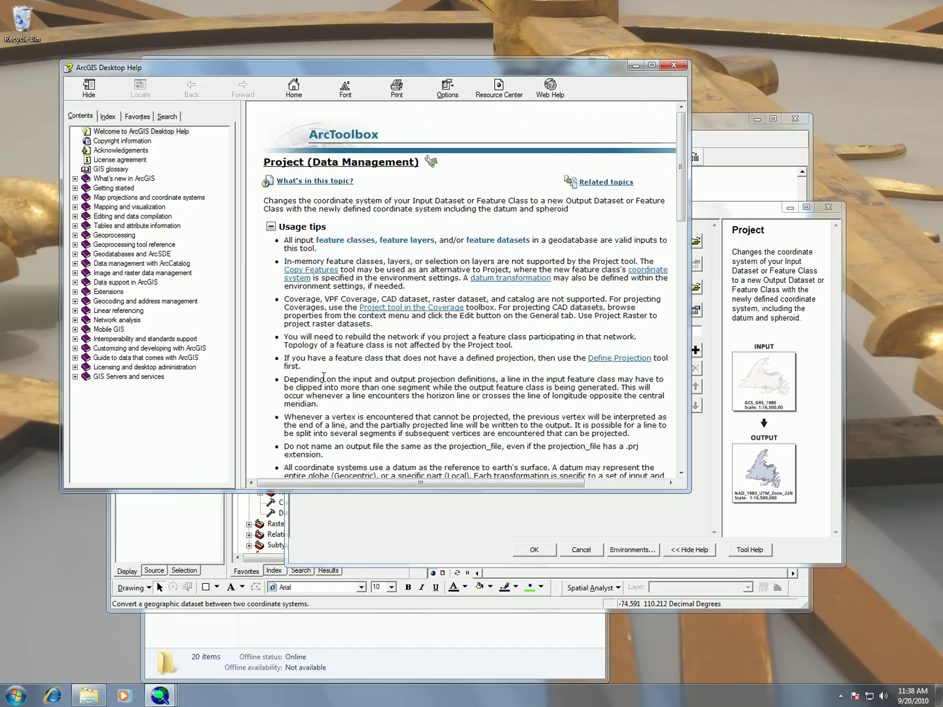
Close the help and pick usgs24q from the Input Dataset dropdown instead of browsing
click(676, 66)
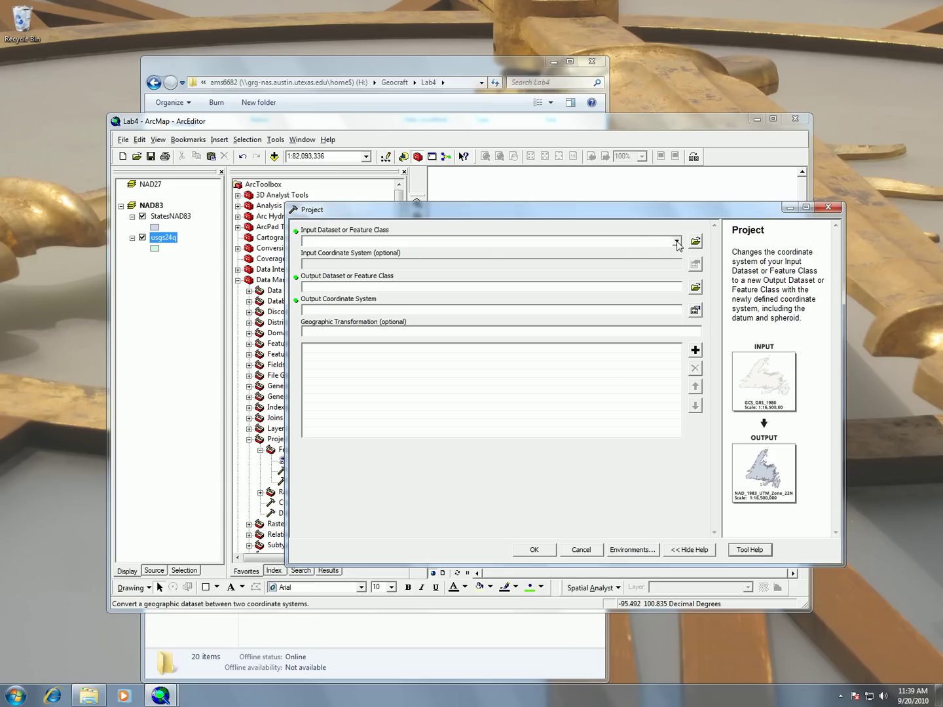
click(676, 242)
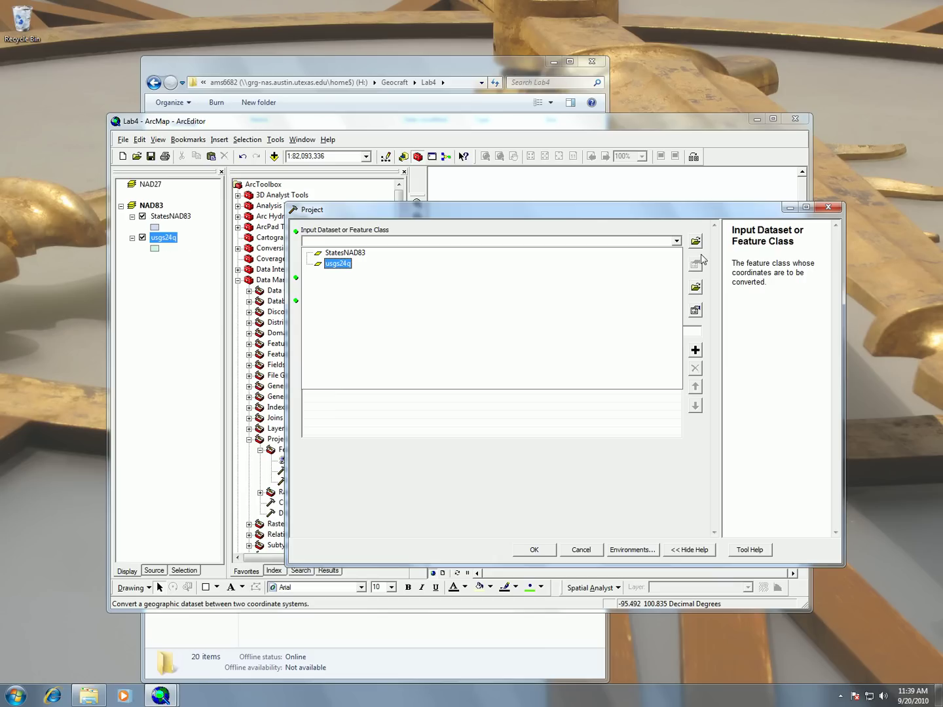
click(677, 241)
click(697, 243)
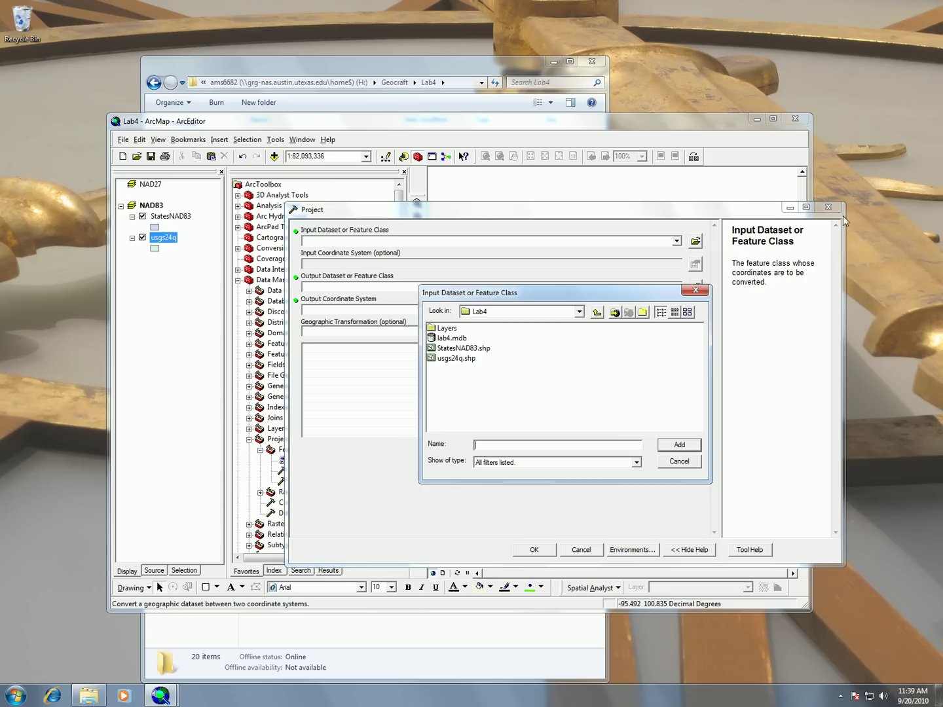
click(691, 463)
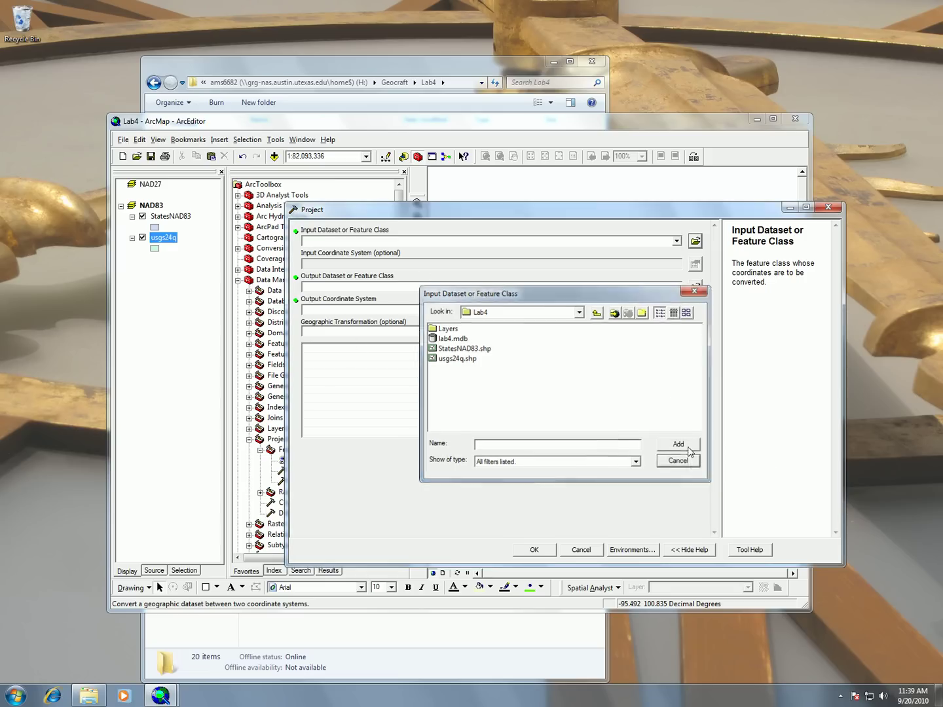
click(676, 241)
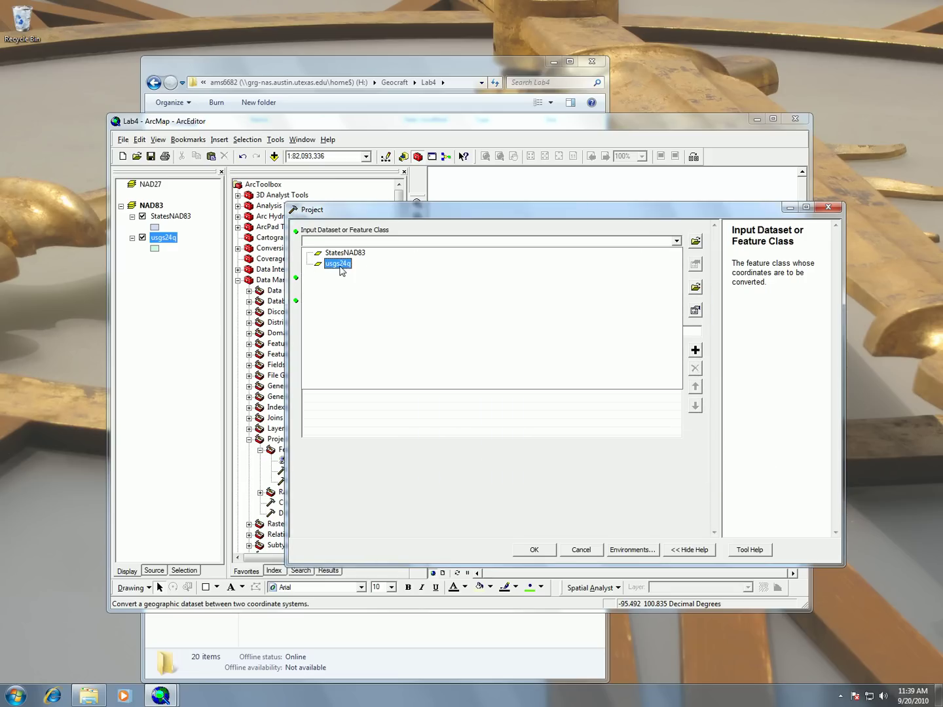
click(339, 264)
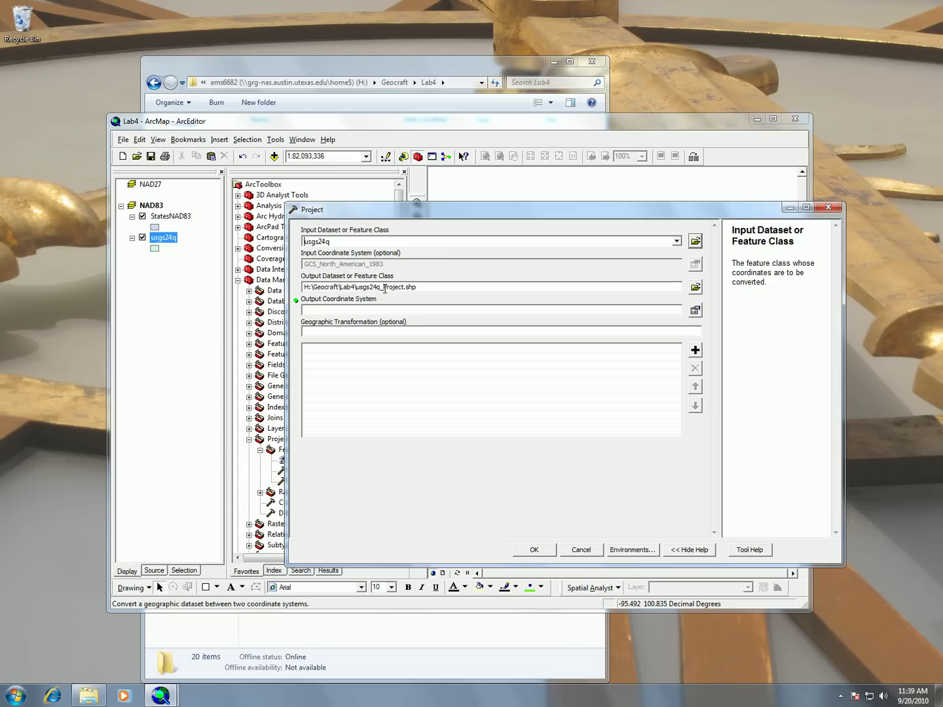
Replace the _Project suffix so the output becomes H:\Geocraft\Lab4\usgs24qNAD27.shp
drag(378, 291, 404, 291)
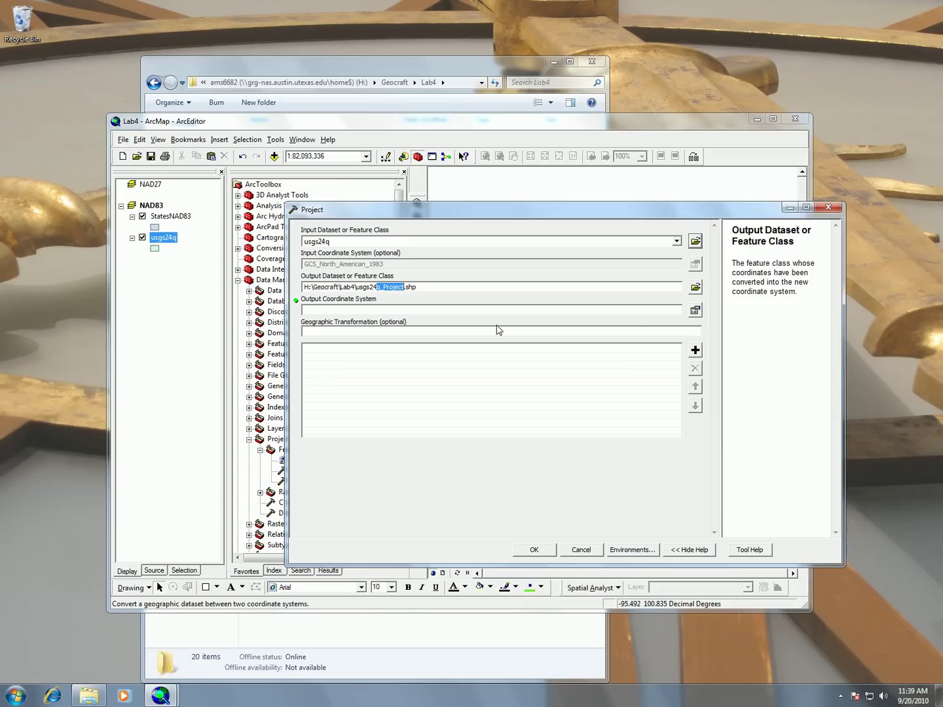
key(BackSpace)
text(qN)
text(AS)
text(D27)
Set the output coordinate system to Geographic > North America > North American Datum 1927.prj
click(695, 310)
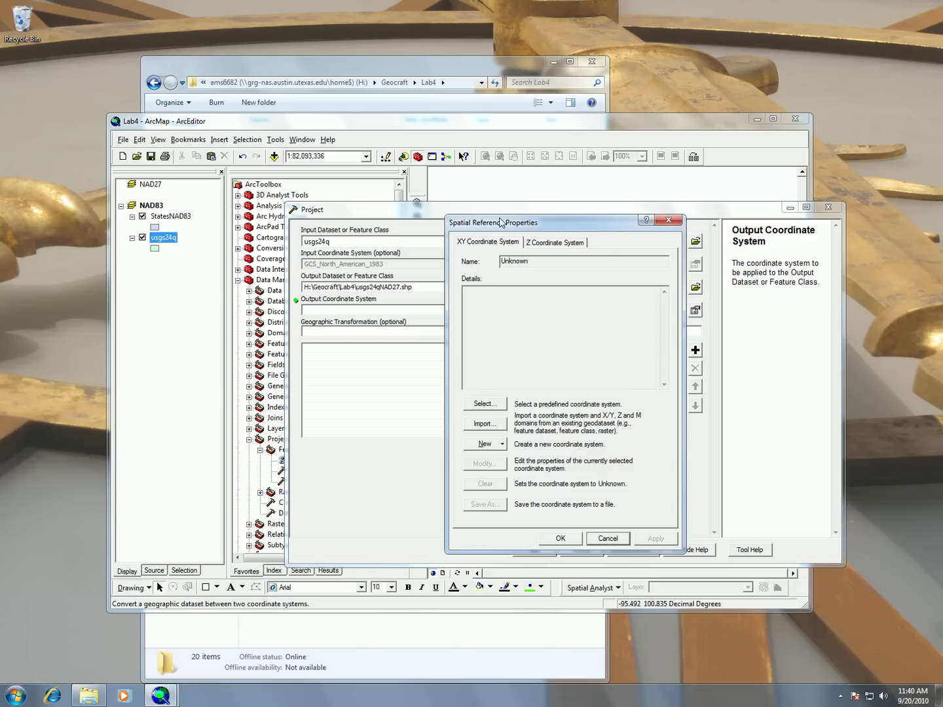
drag(489, 222, 456, 232)
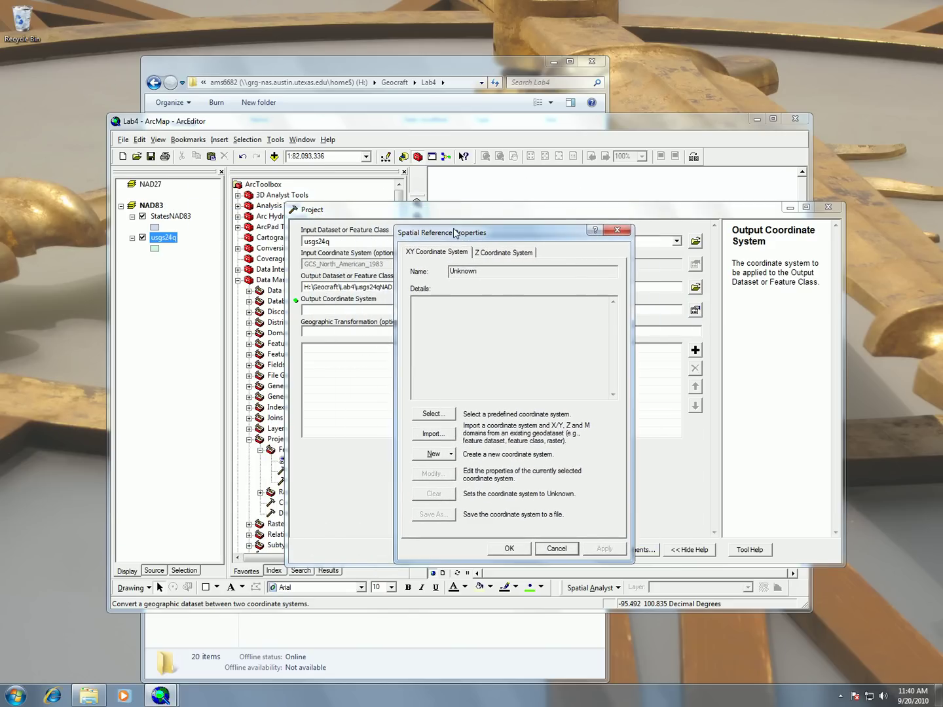
click(448, 416)
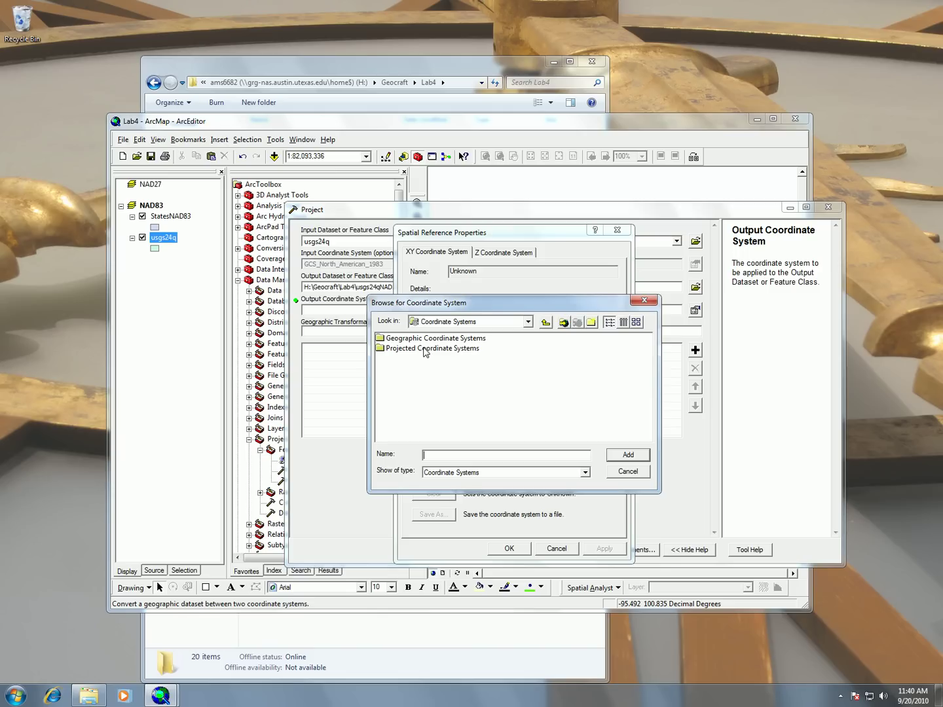
double_click(430, 339)
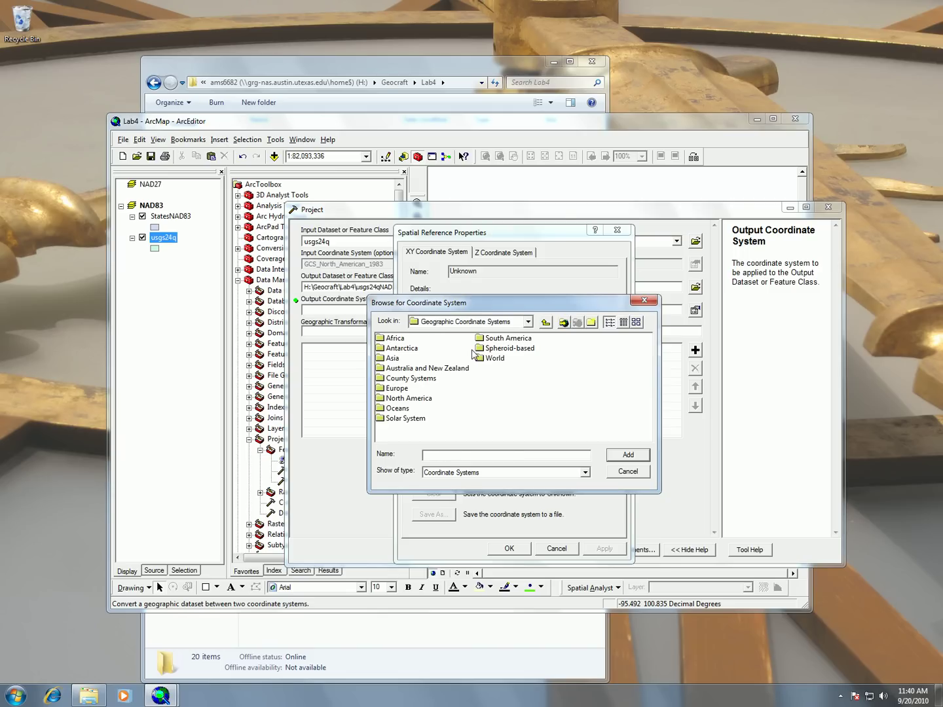
click(414, 400)
double_click(413, 401)
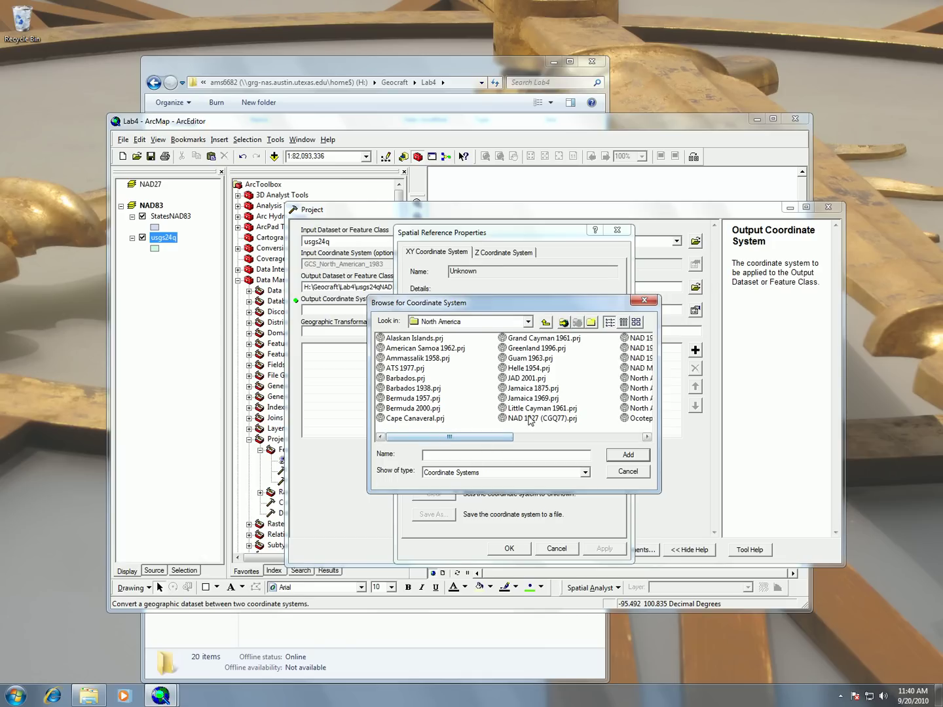
drag(504, 440, 575, 443)
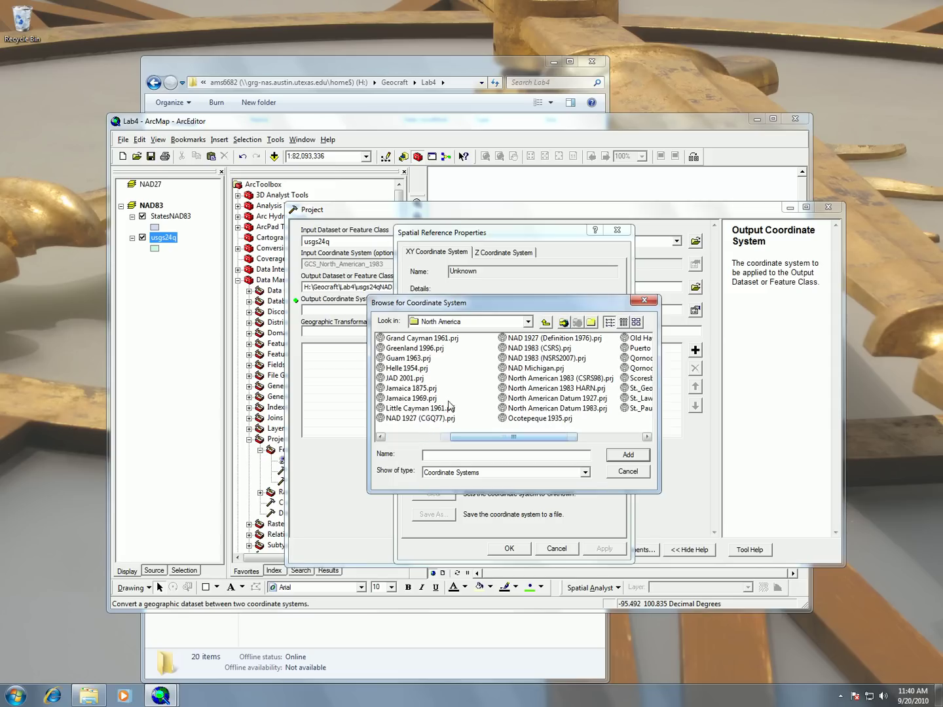
click(550, 399)
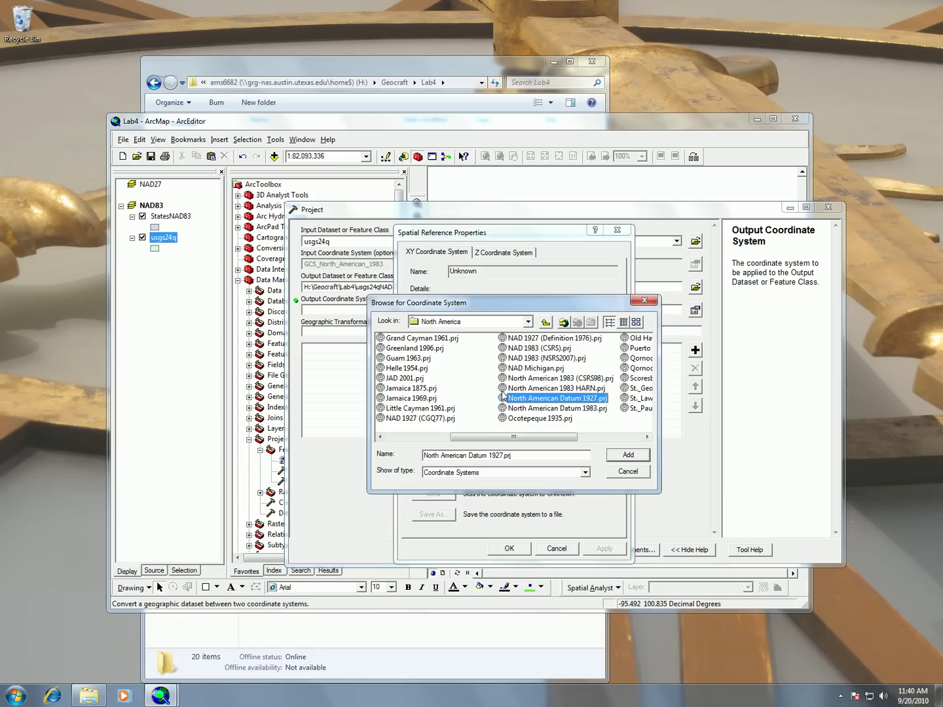
click(627, 457)
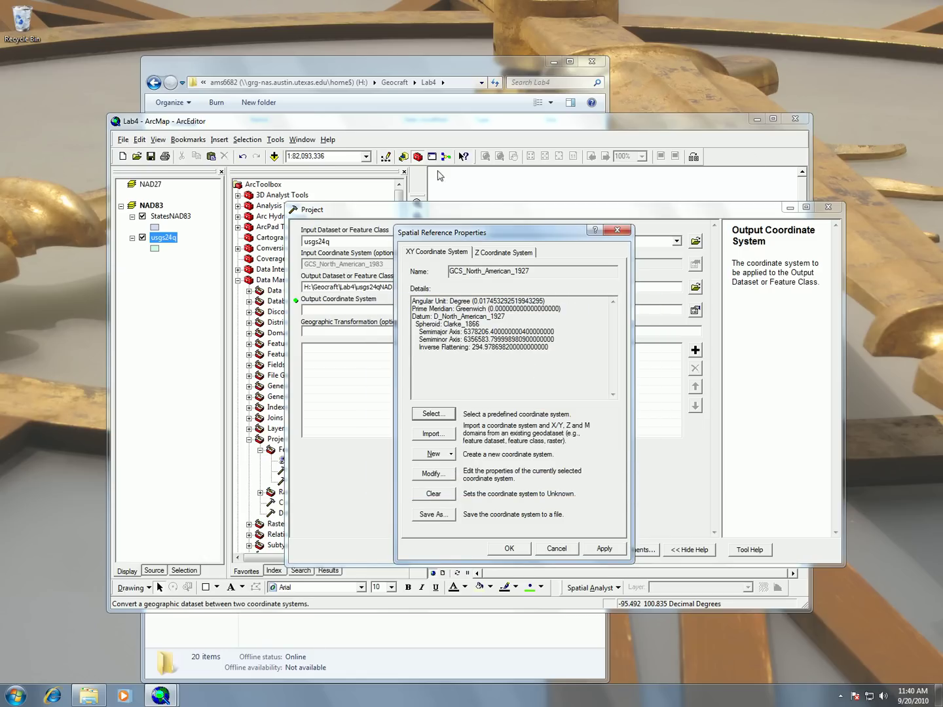
Confirm GCS_North_American_1927 and review the optional Geographic Transformation parameter's help
click(509, 549)
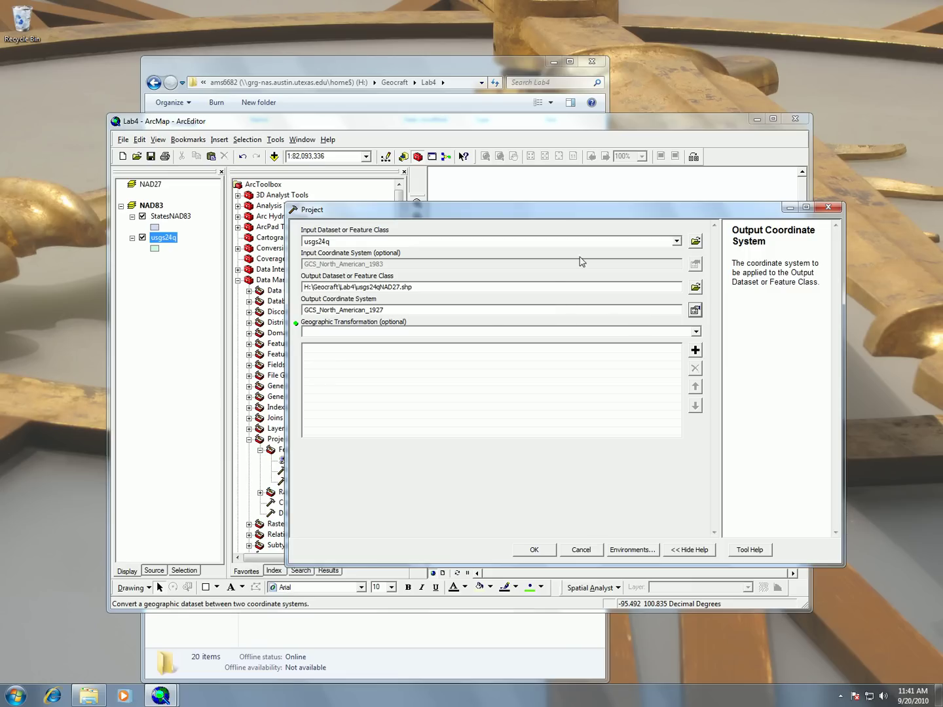
click(498, 335)
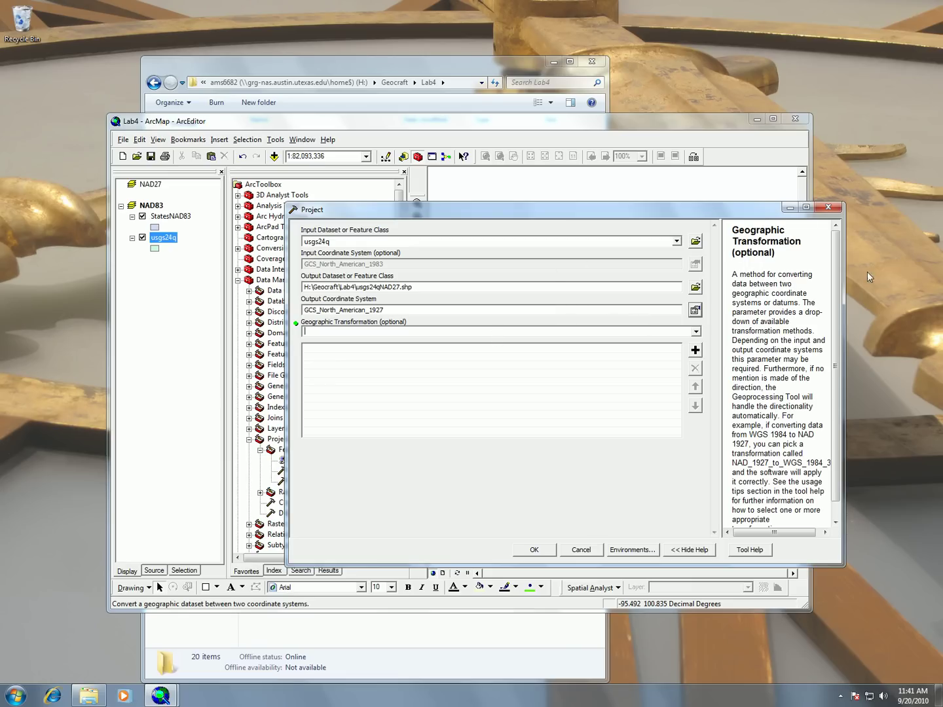
scroll(836, 308, down, 1)
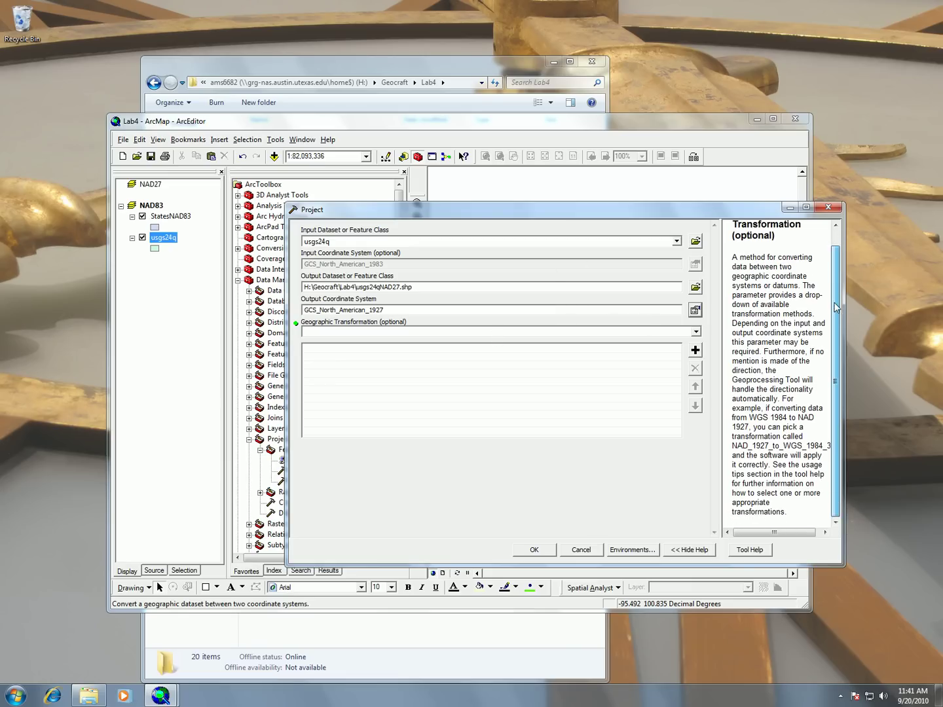
scroll(839, 292, up, 1)
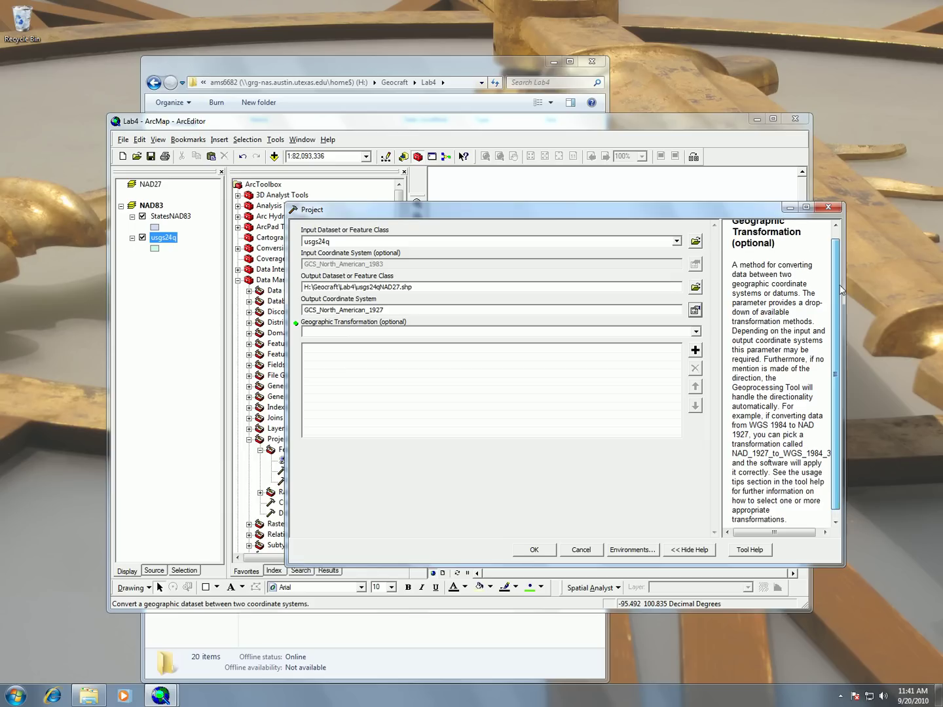
scroll(839, 294, down, 1)
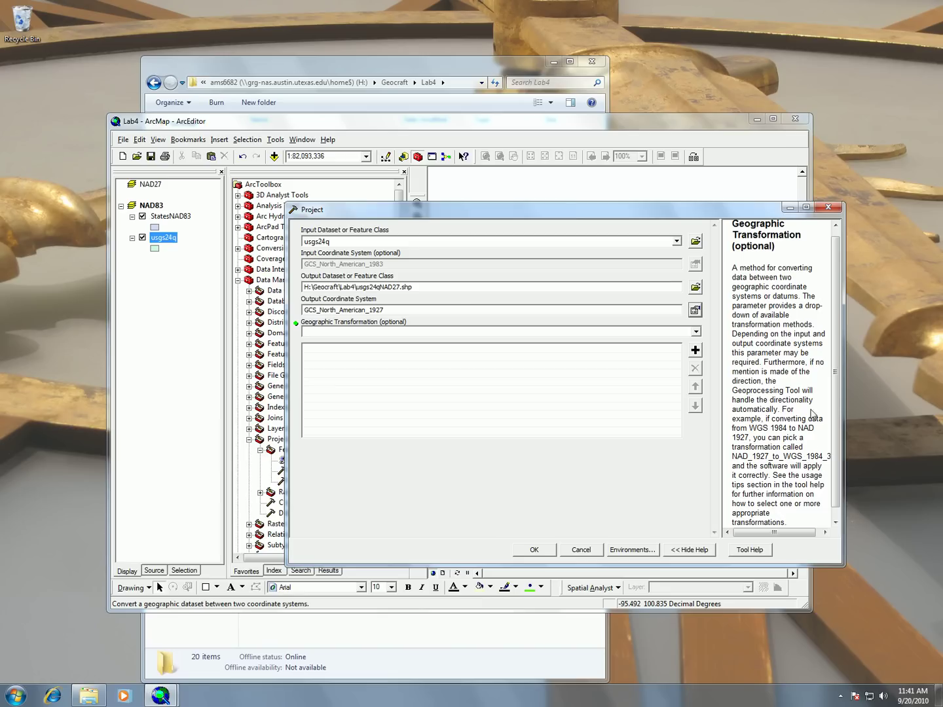
scroll(837, 440, down, 1)
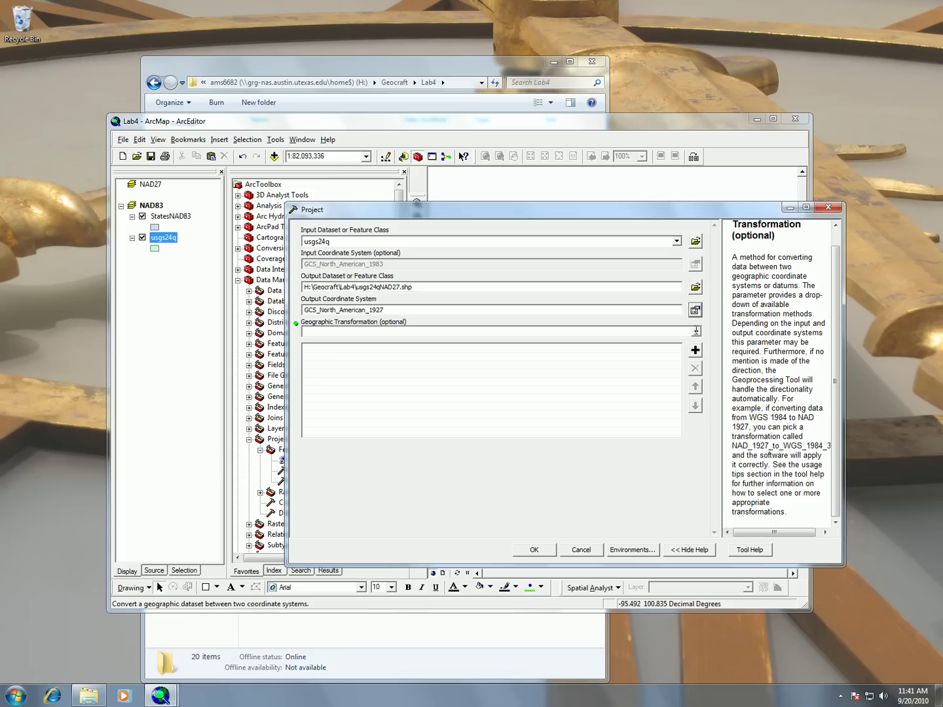
Add NAD_1927_To_NAD_1983_NADCON as the geographic transformation
click(697, 331)
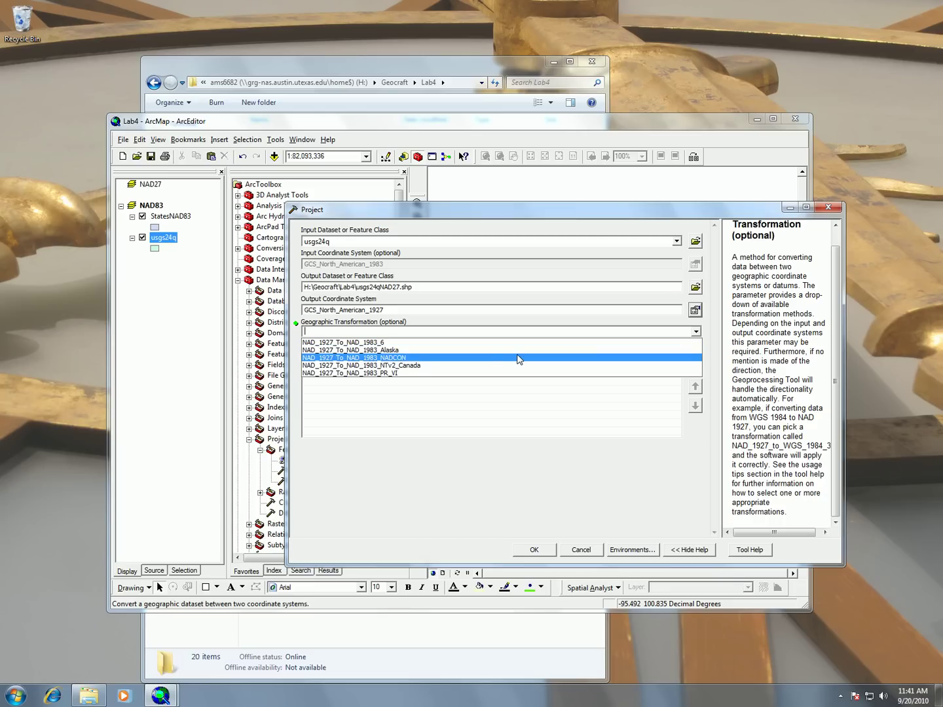
click(417, 358)
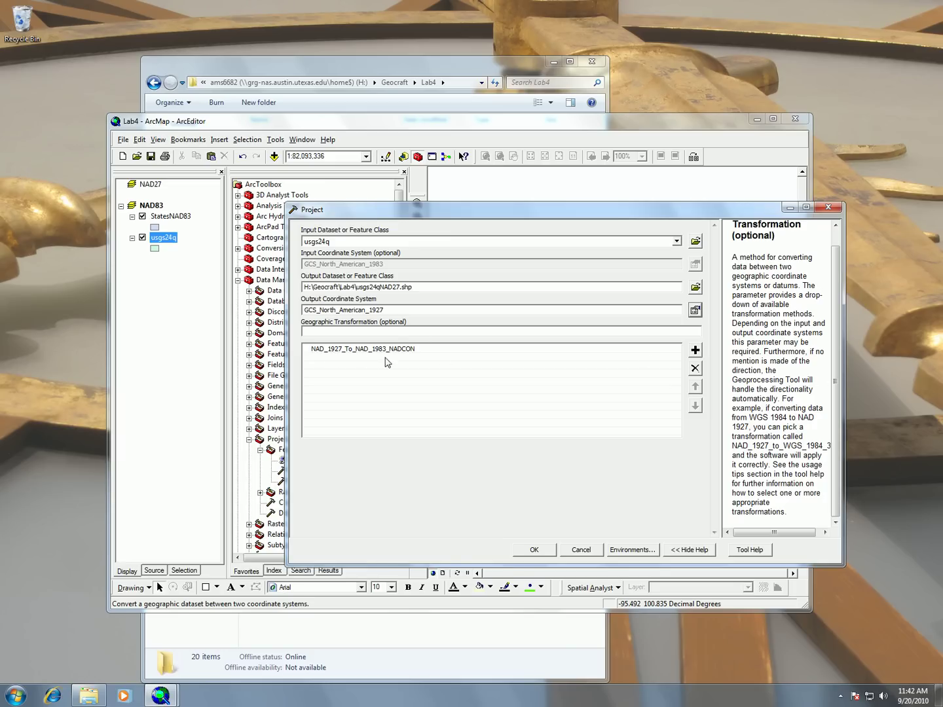
Run Project to create usgs24qNAD27, moving the progress window toward the map centre
click(545, 556)
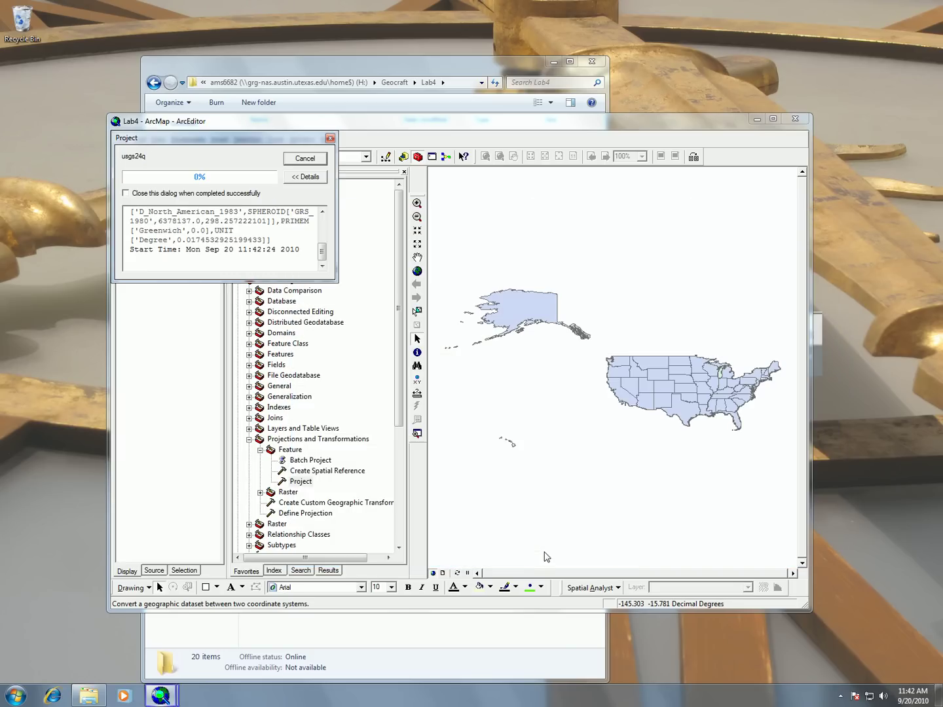
drag(190, 139, 610, 238)
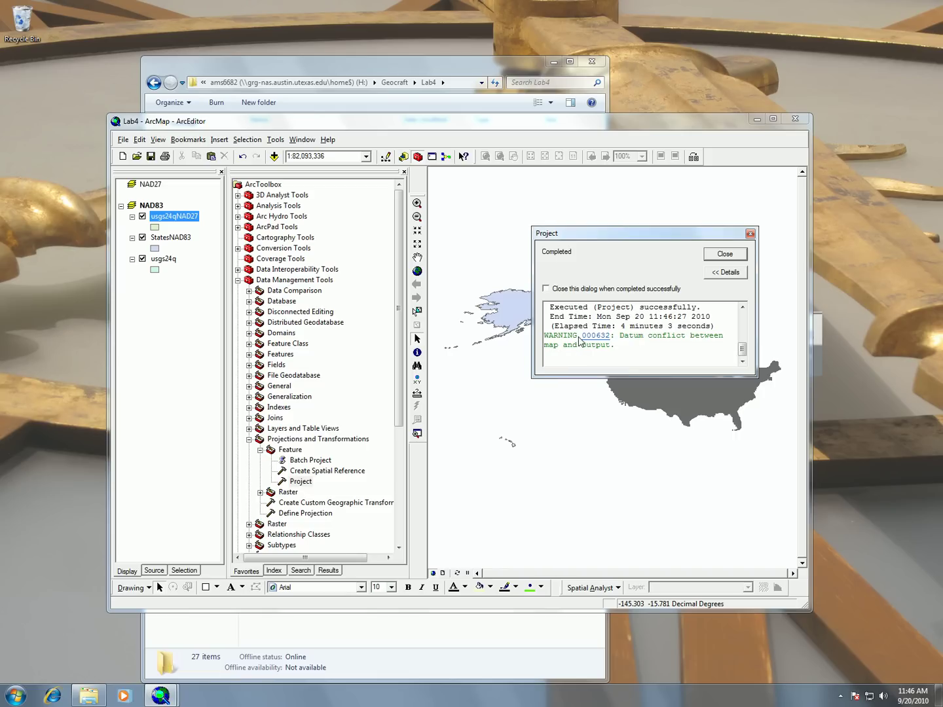
click(606, 343)
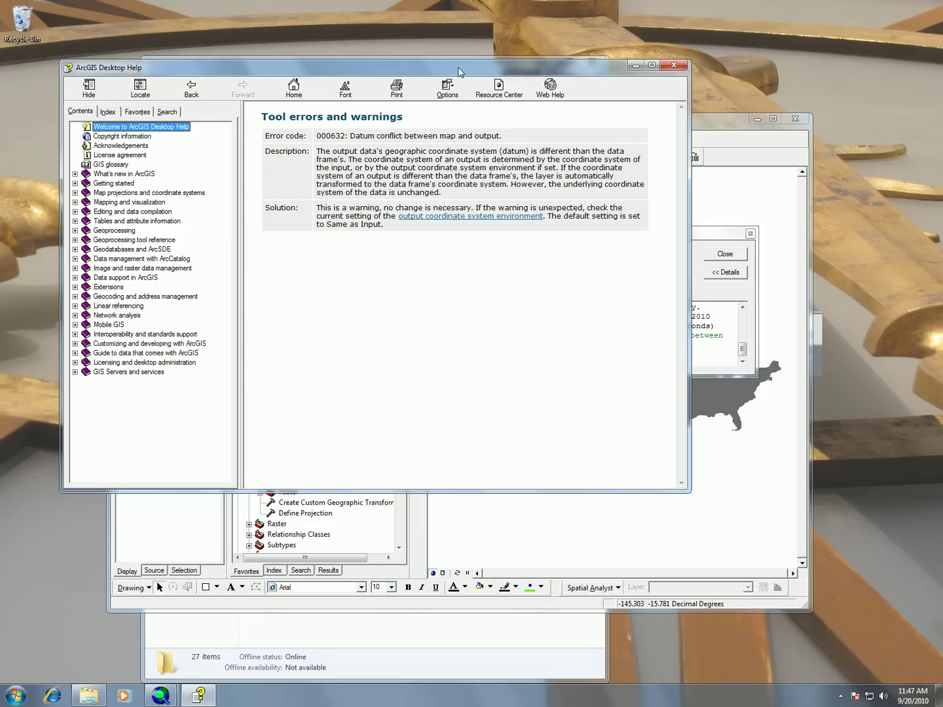
drag(424, 63, 496, 175)
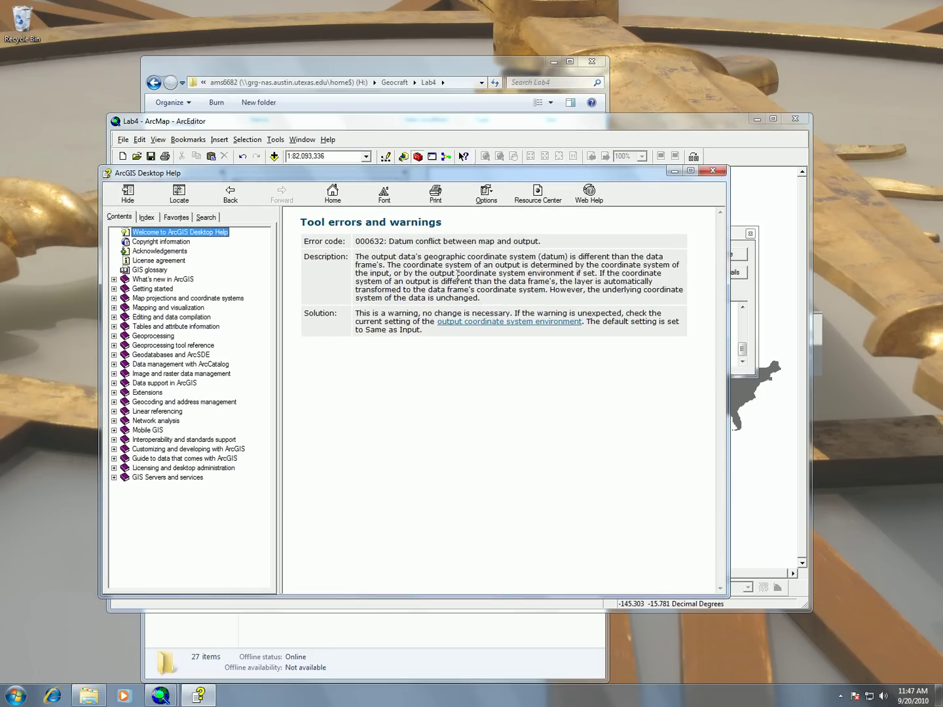
click(715, 172)
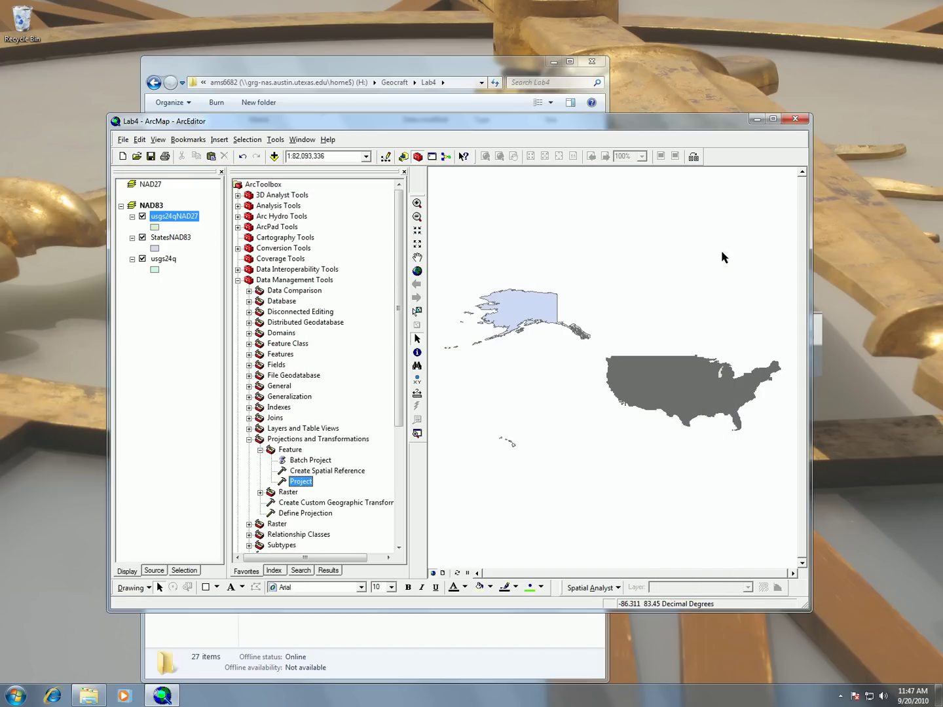
Copy usgs24qNAD27 into the NAD27 frame, remove the leftover NAD83 copy, and activate NAD27
click(724, 256)
drag(169, 196, 148, 194)
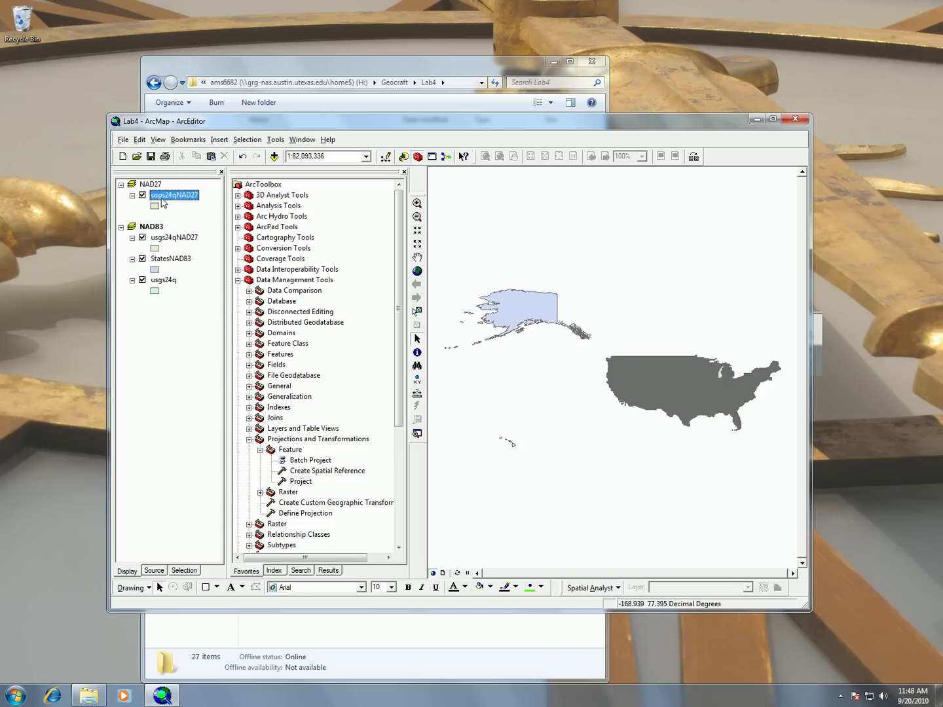
click(189, 240)
right_click(189, 239)
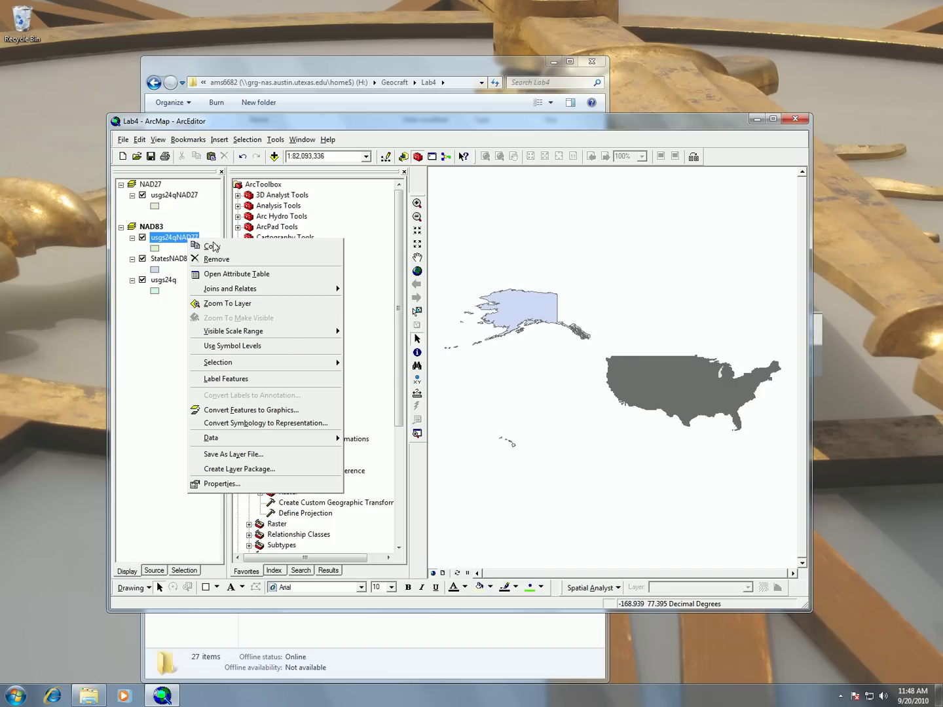
click(223, 260)
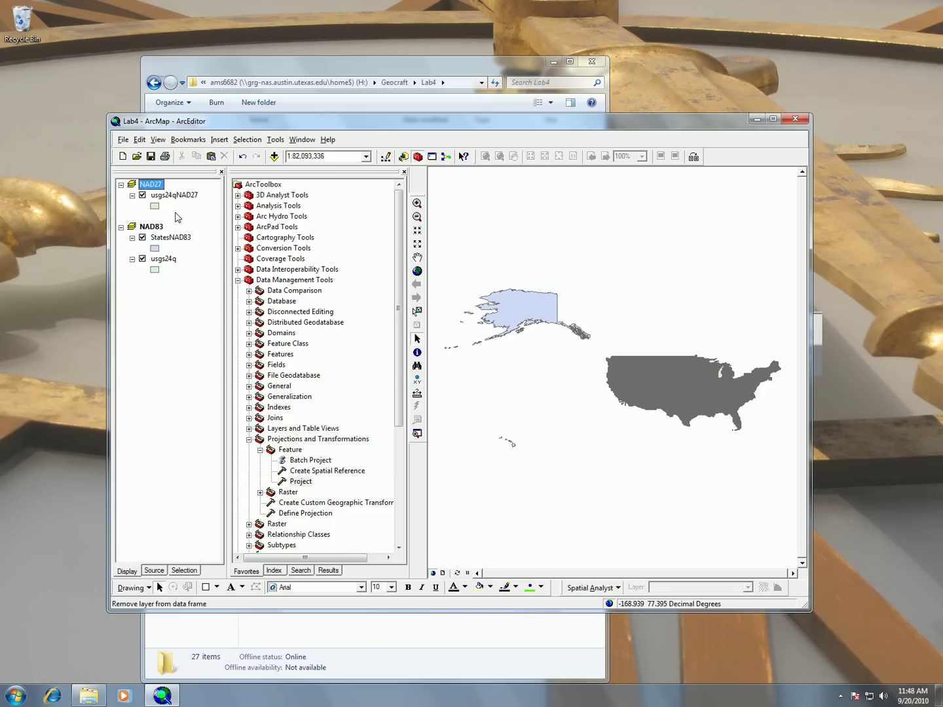
right_click(156, 187)
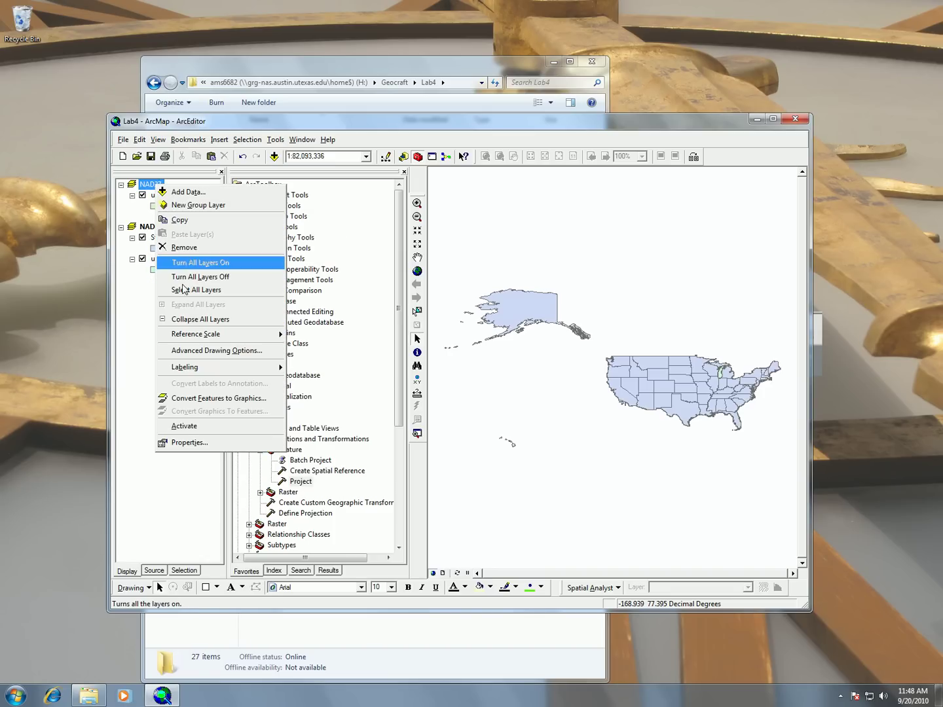
click(184, 426)
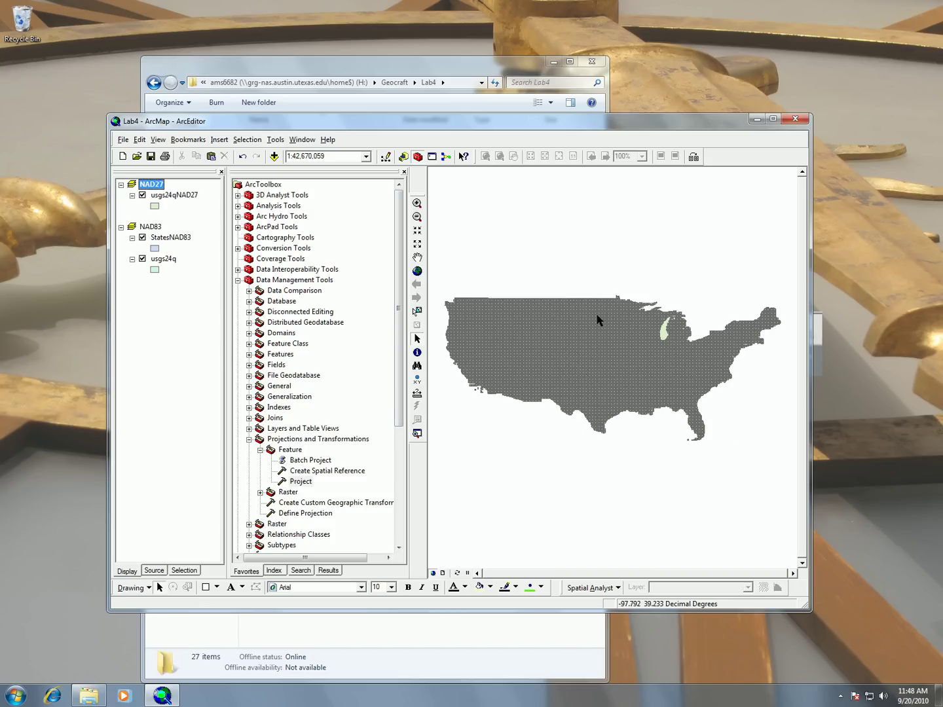
Zoom in on Texas twice to inspect the usgs24qNAD27 quad cells closely
click(417, 204)
drag(569, 408, 631, 445)
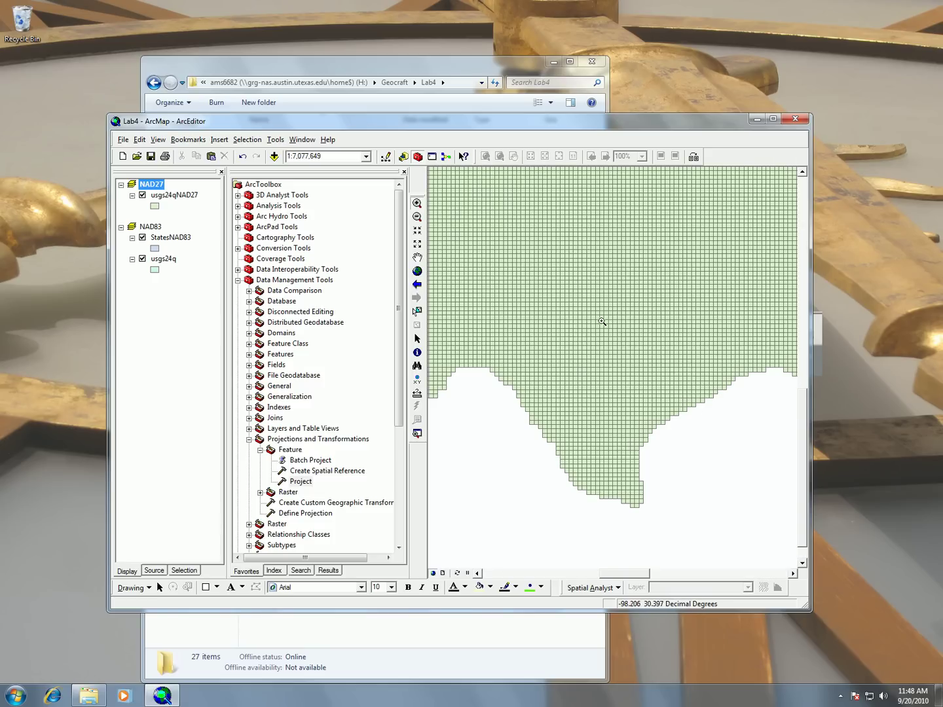
drag(573, 288, 602, 317)
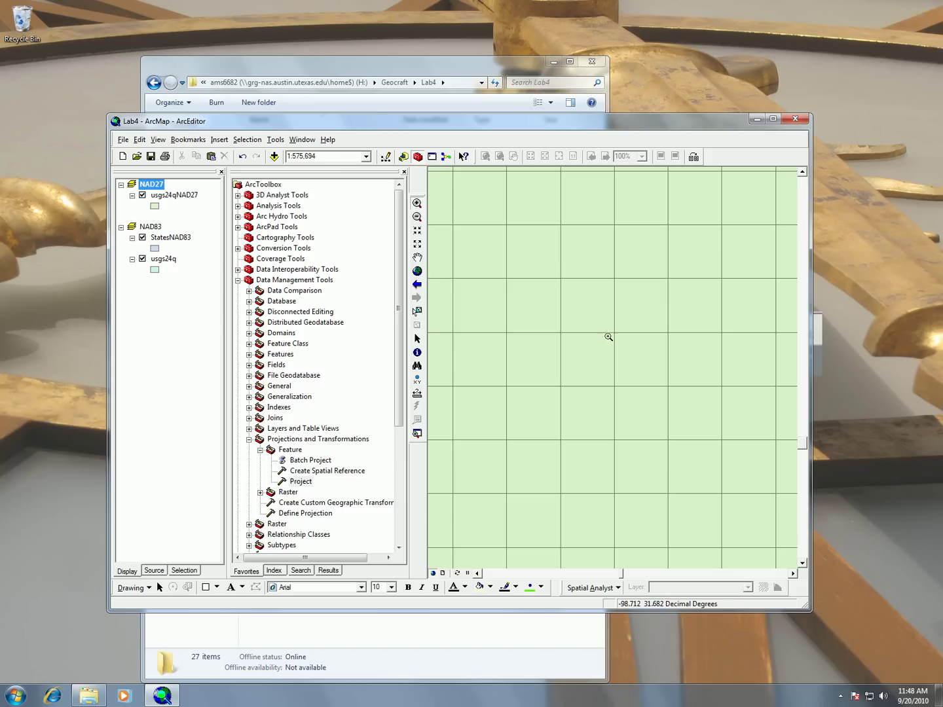
Zoom to the full usgs24qNAD27 layer and maximize the ArcMap window
right_click(174, 195)
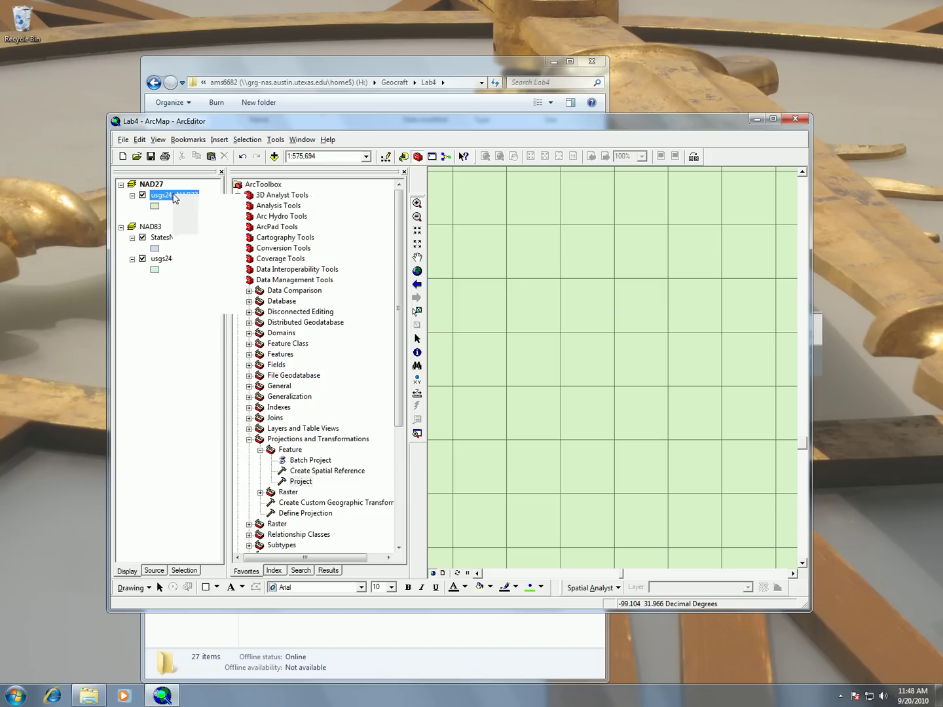
click(212, 263)
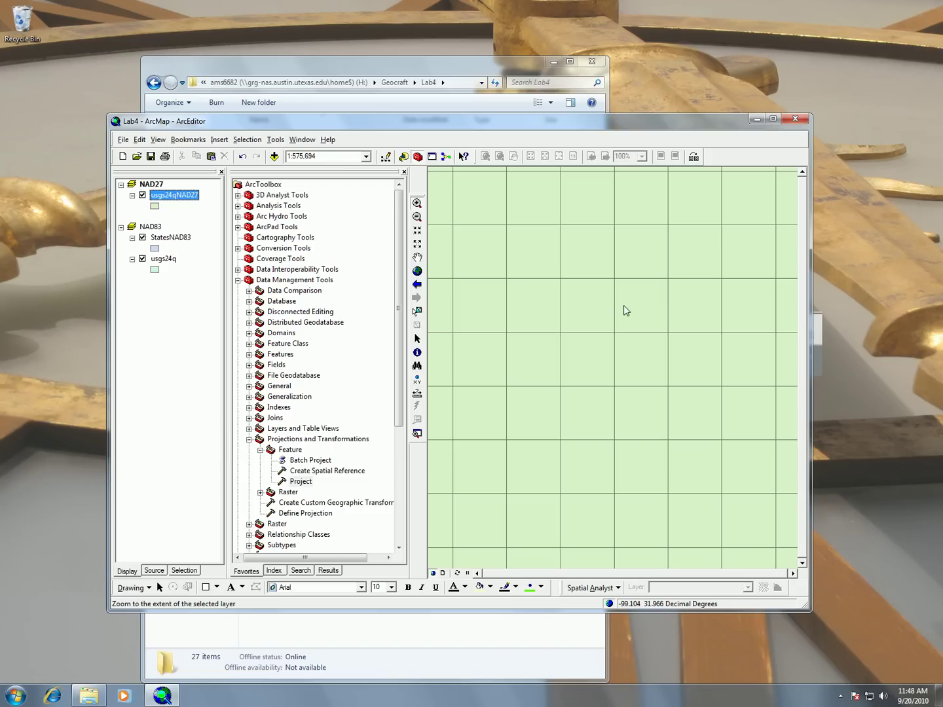
click(771, 118)
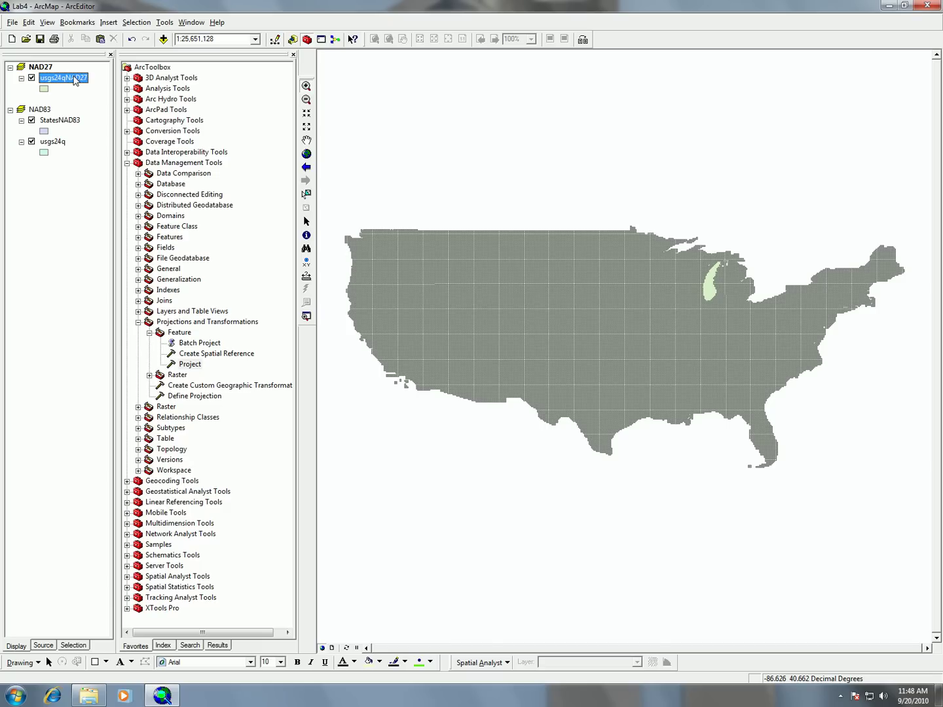
Open the usgs24qNAD27 attribute table and enlarge it to show more rows
right_click(71, 80)
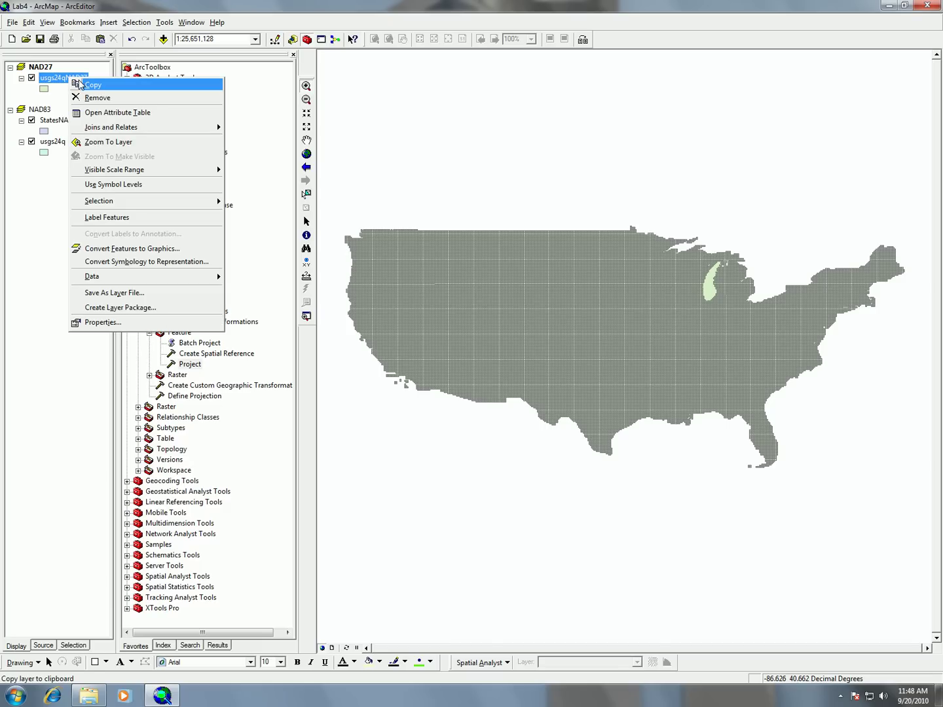
click(99, 113)
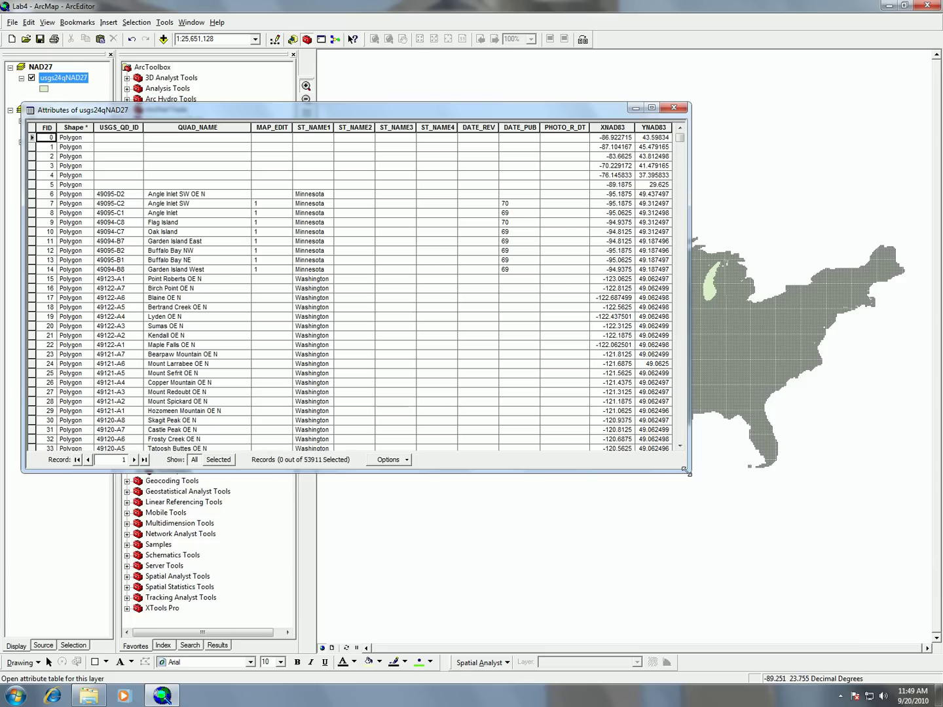
drag(687, 470, 765, 515)
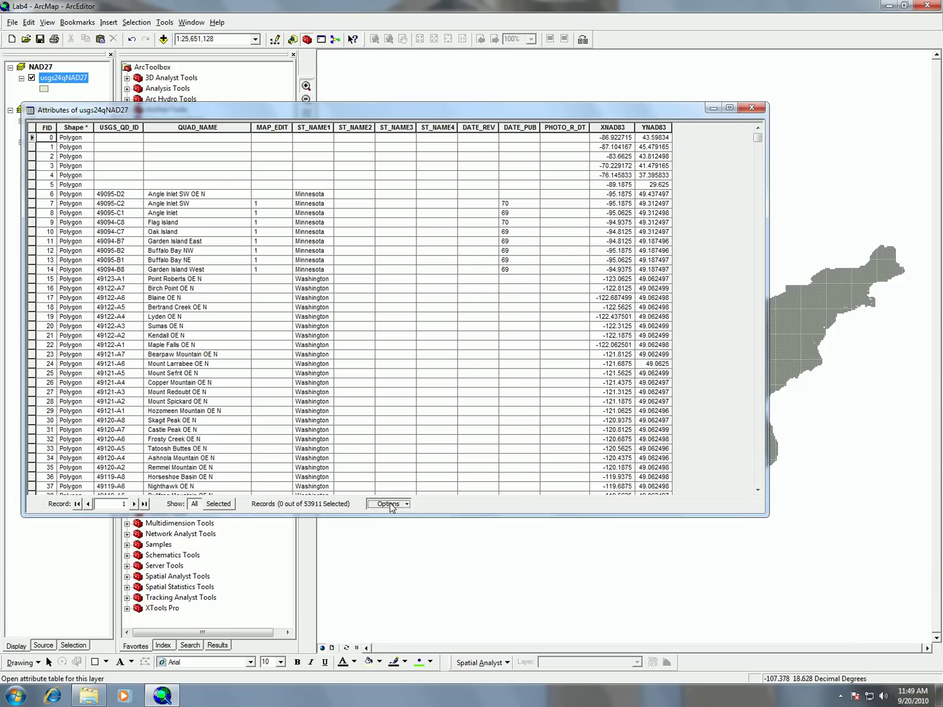
Look through the table Options menu and the XNAD83 column menu without running anything
click(389, 504)
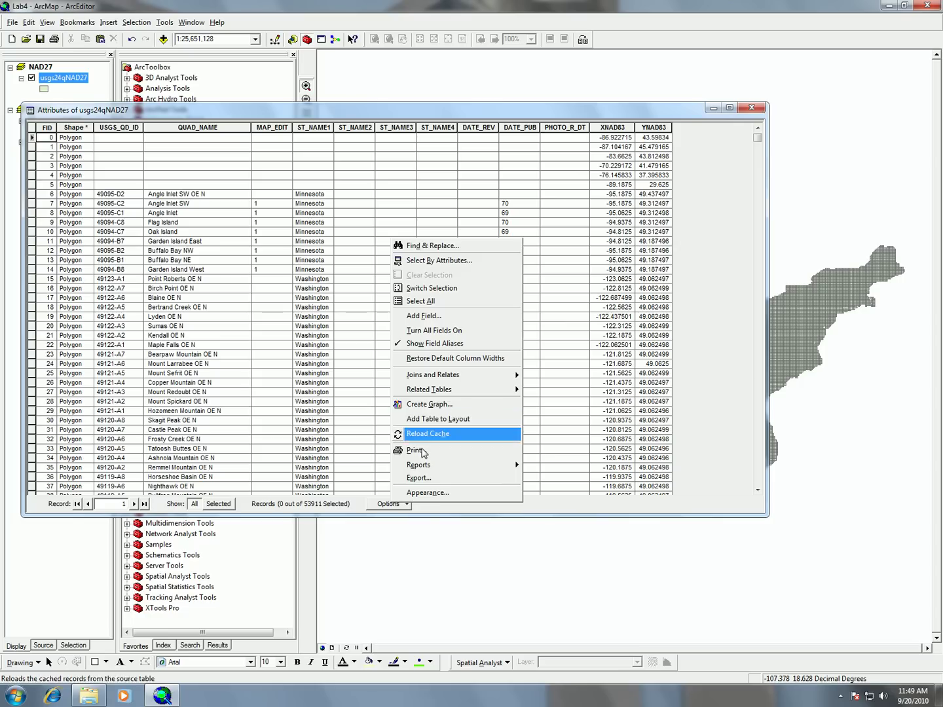
click(617, 122)
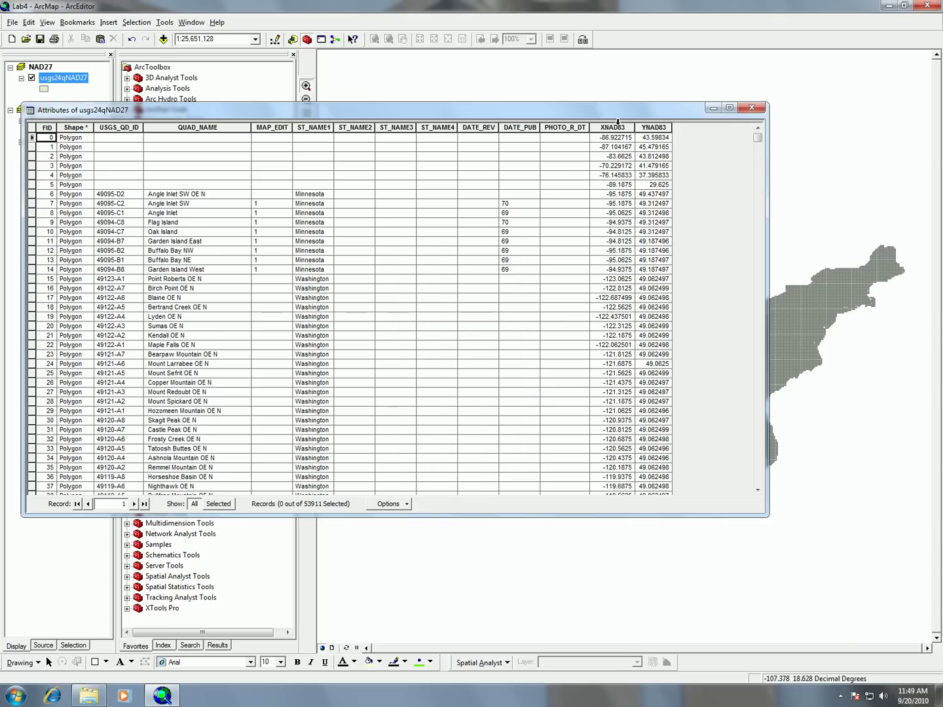
right_click(612, 128)
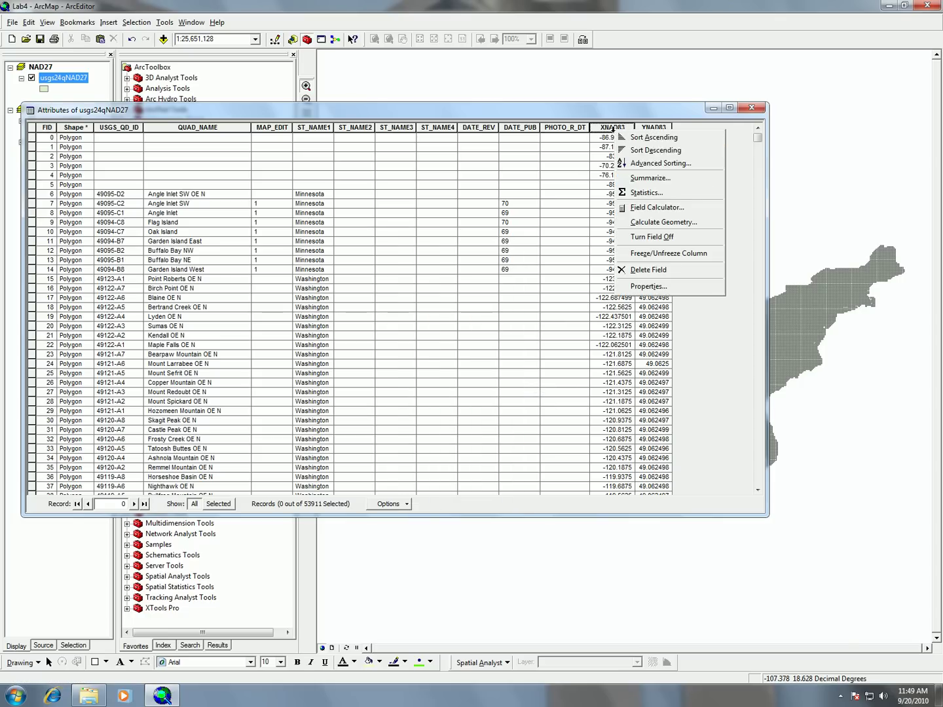
click(743, 197)
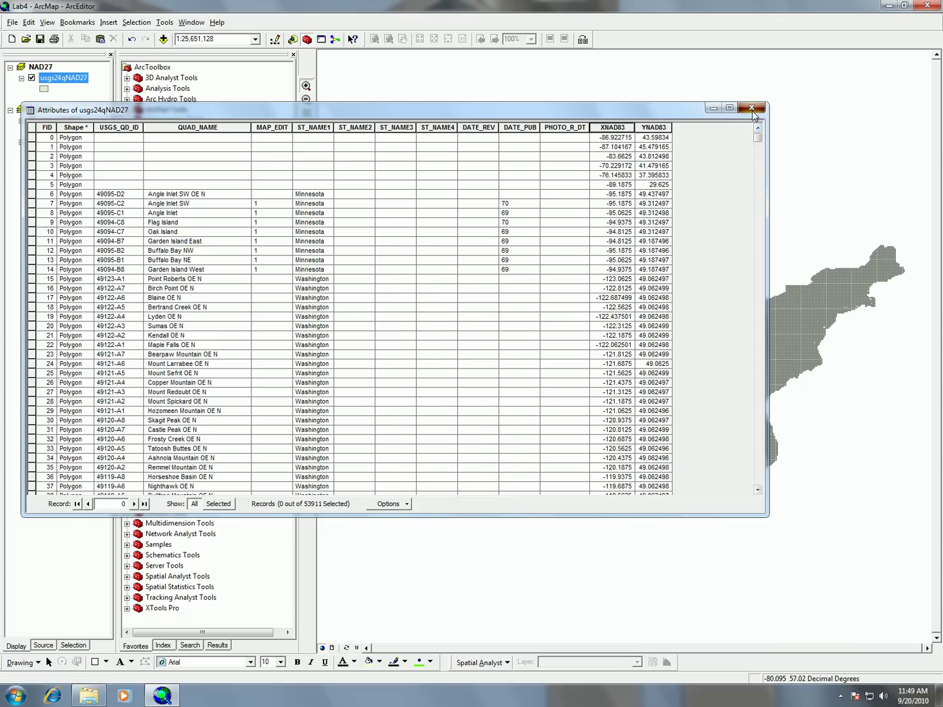